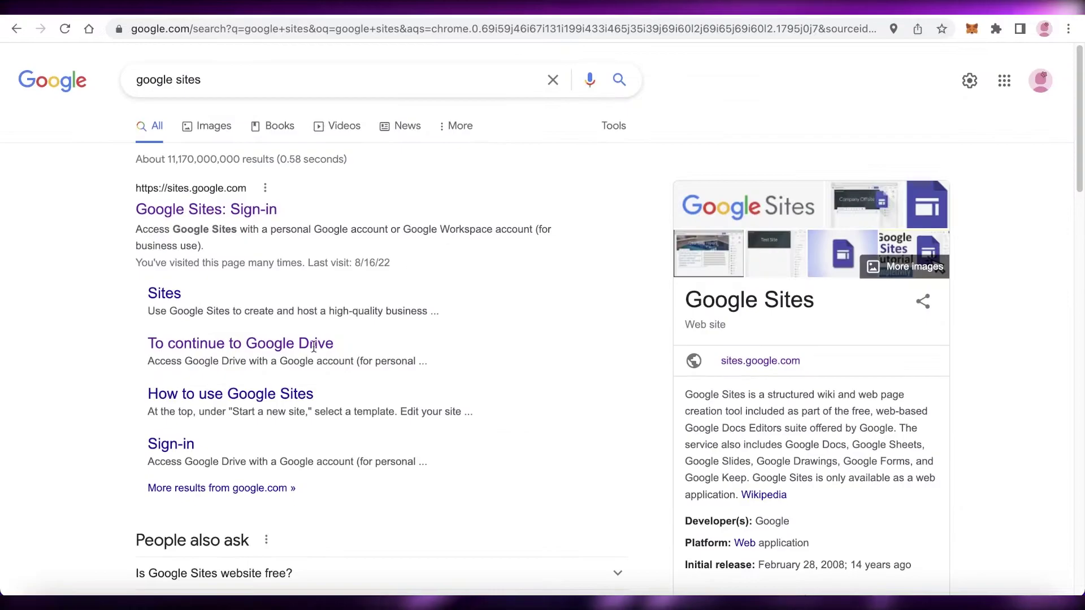
- Open Google Sites from the sign-in result and check the signed-in account
left_click(148, 213)
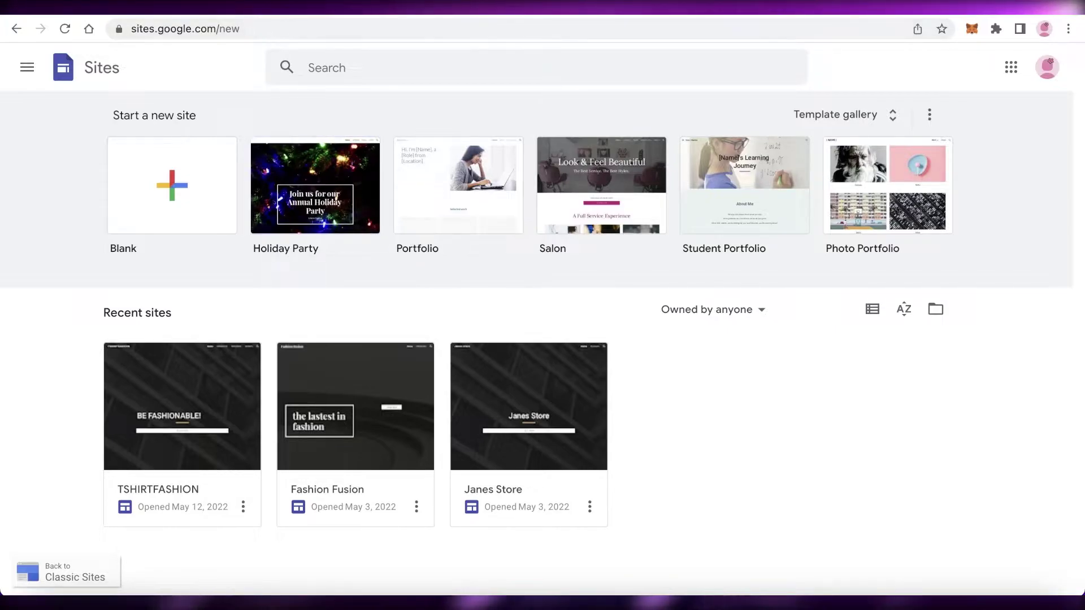
left_click(1048, 69)
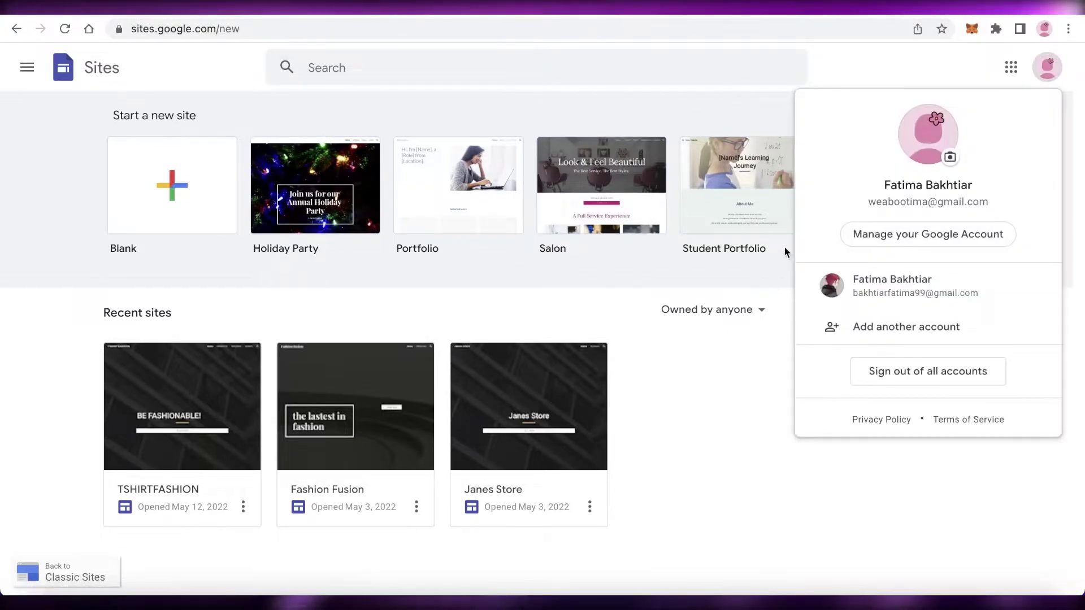
left_click(1062, 73)
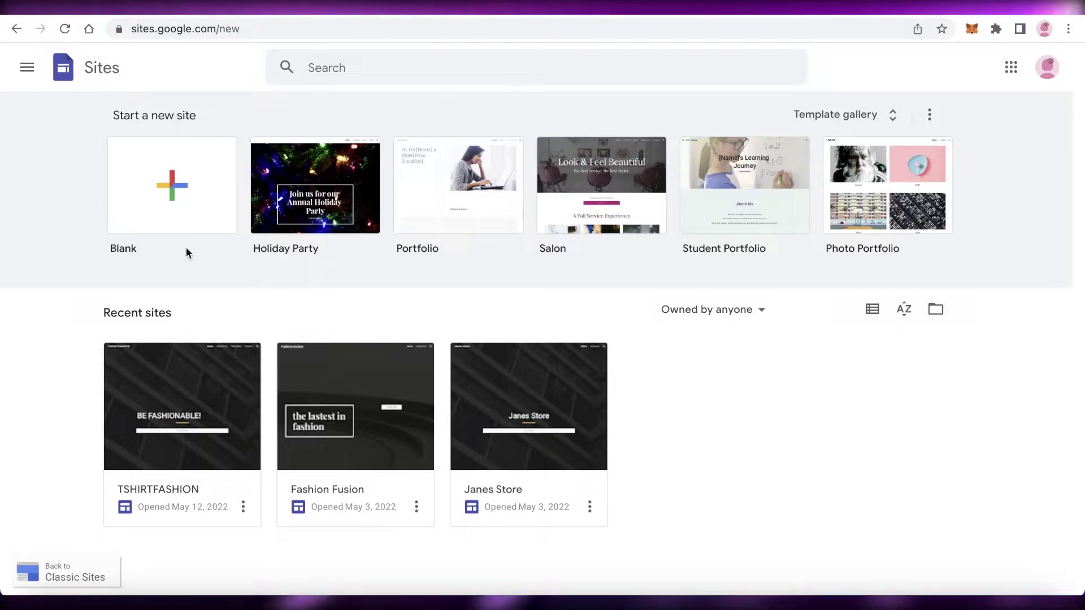
- Browse the full Template gallery's Personal, Work, Small business and Education templates
left_click(859, 128)
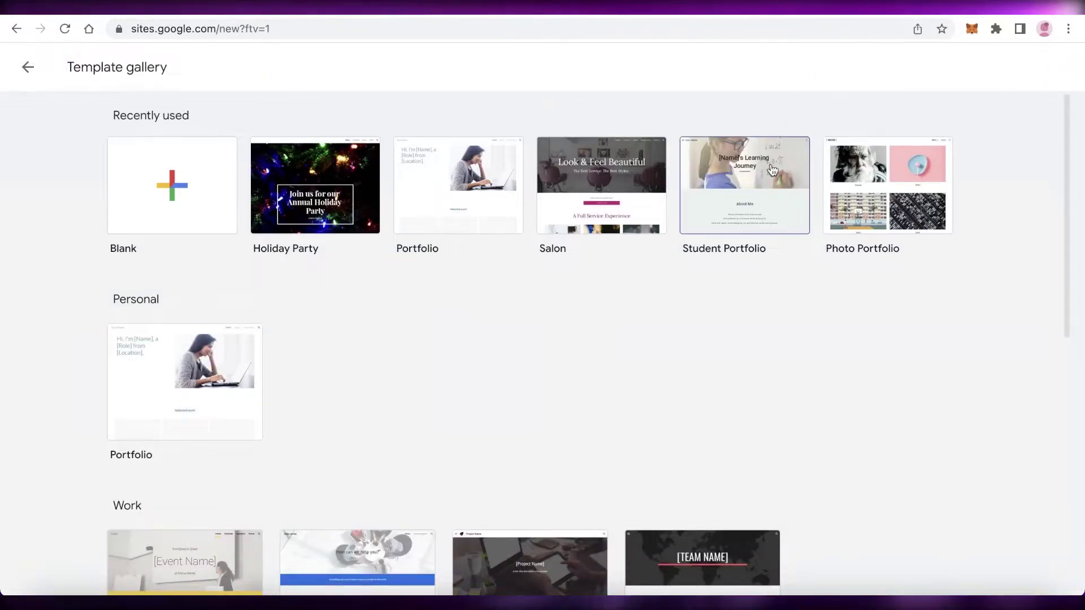
scroll(772, 169, "down", 9)
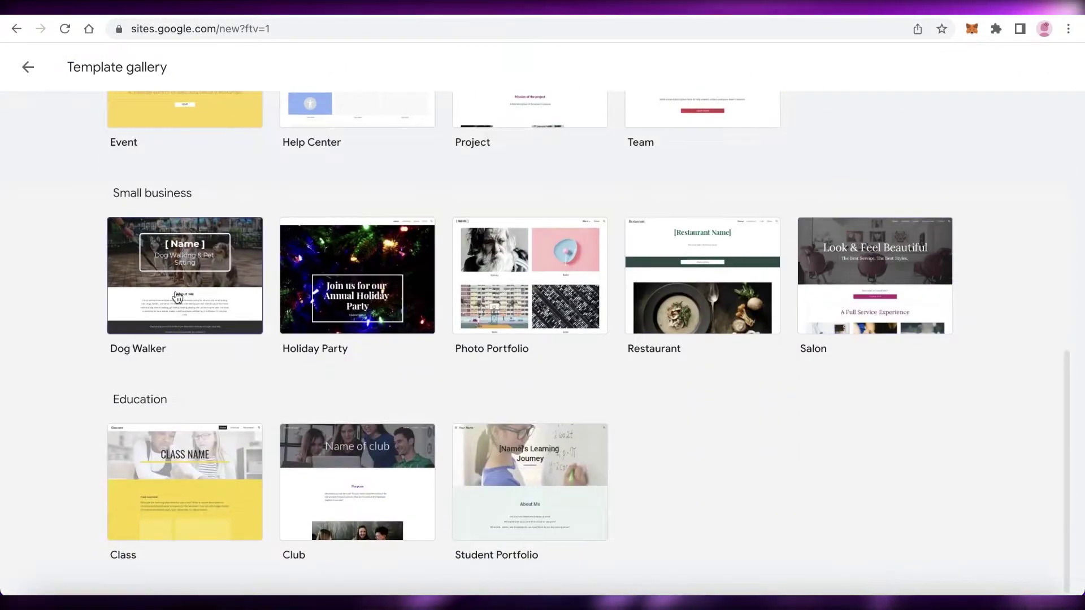
scroll(582, 581, "up", 1)
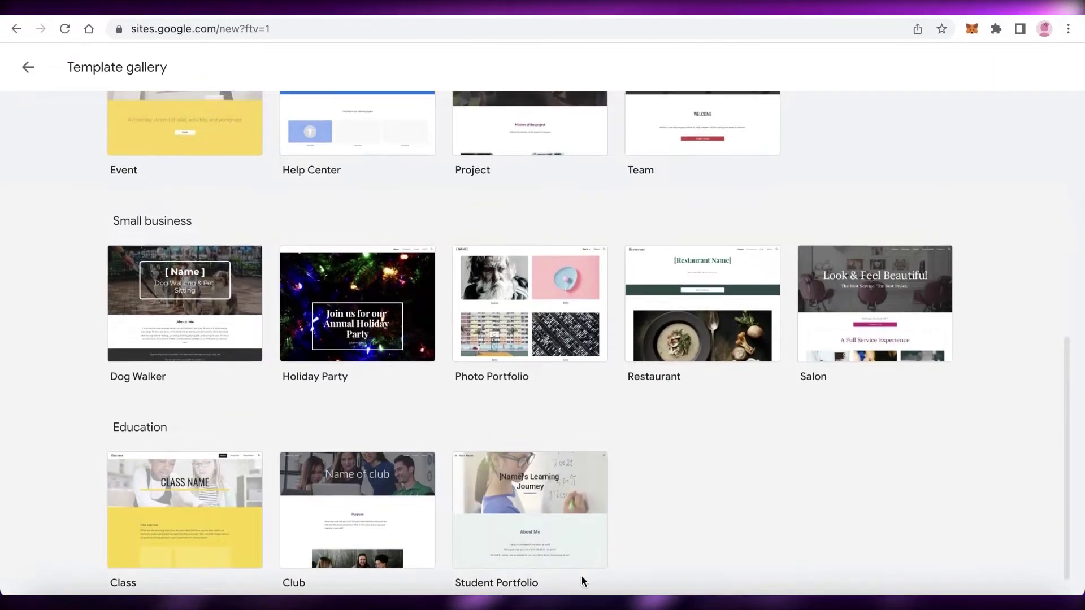
scroll(581, 575, "up", 9)
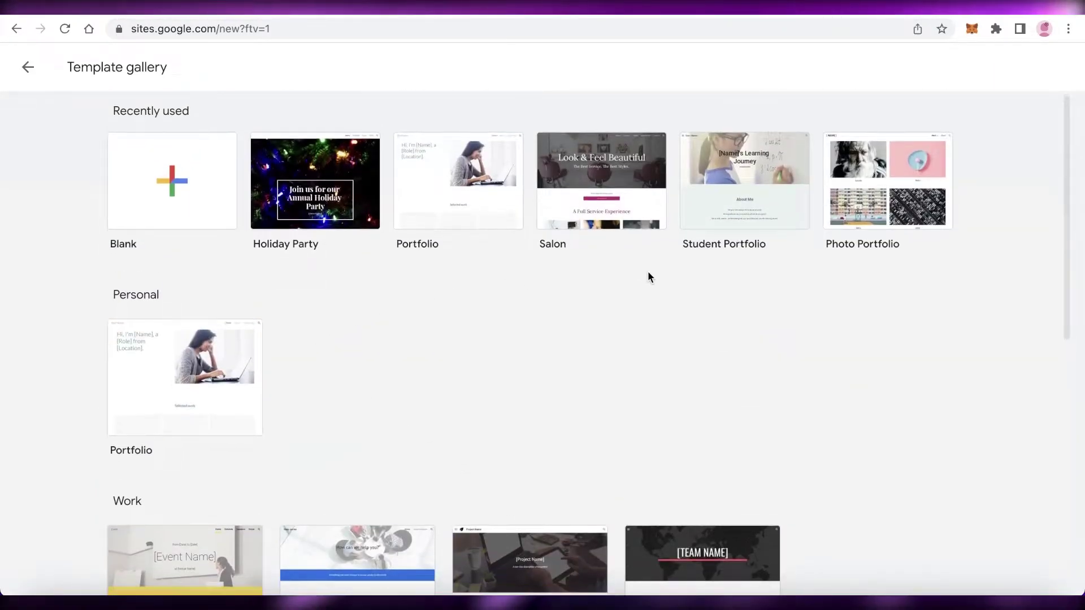
scroll(648, 274, "down", 9)
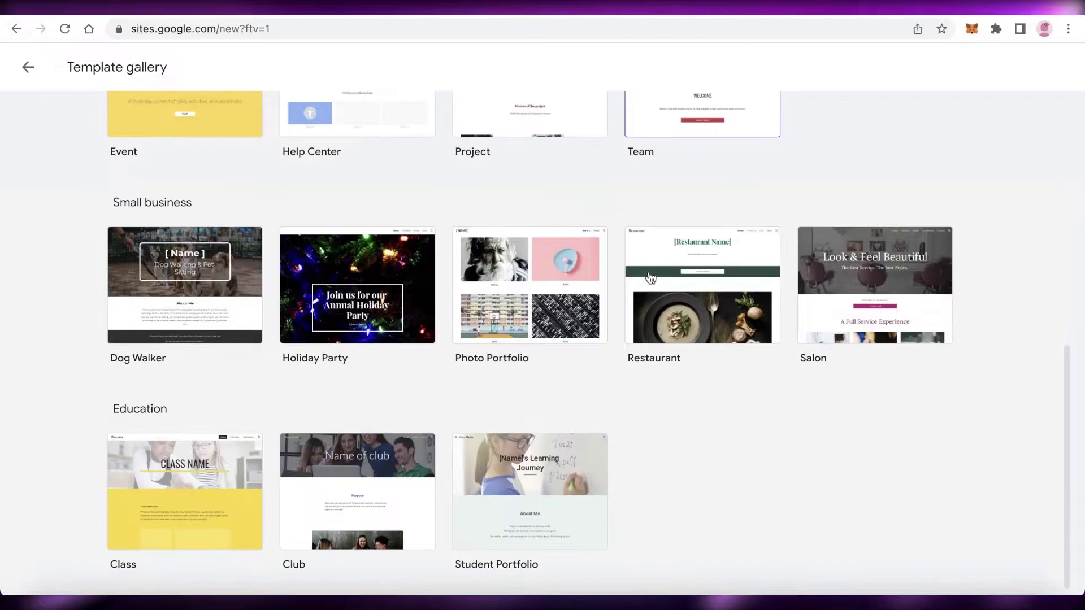
scroll(569, 322, "up", 10)
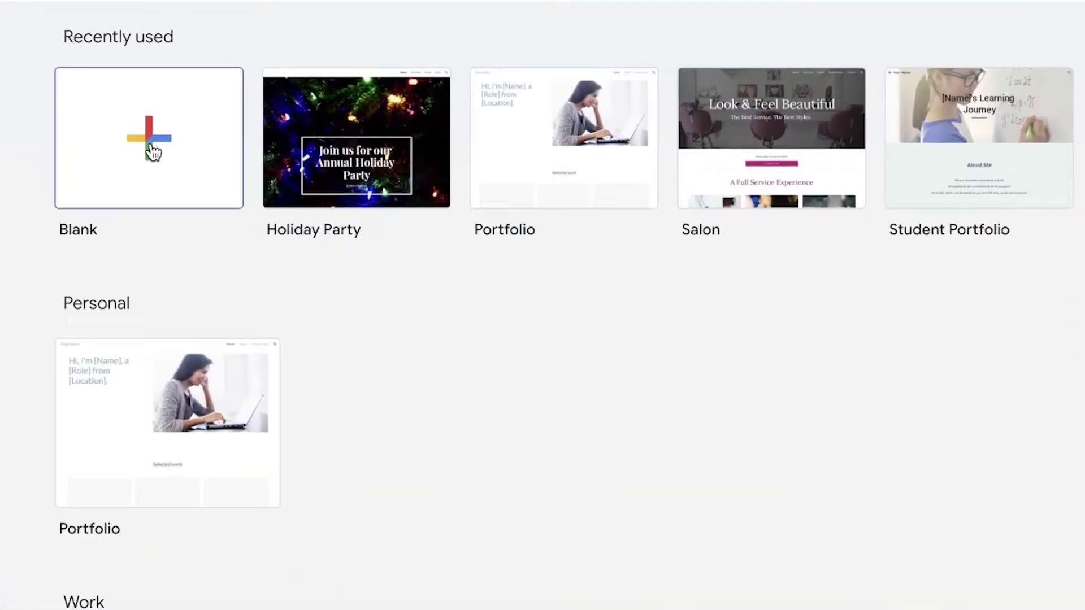
scroll(543, 305, "down", 8)
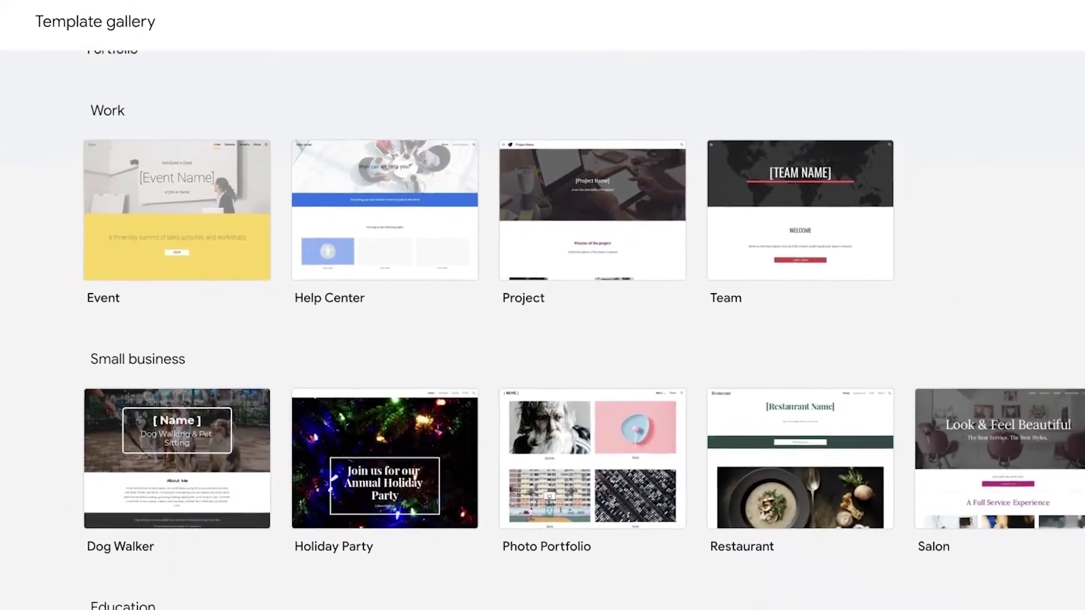
scroll(1028, 270, "down", 5)
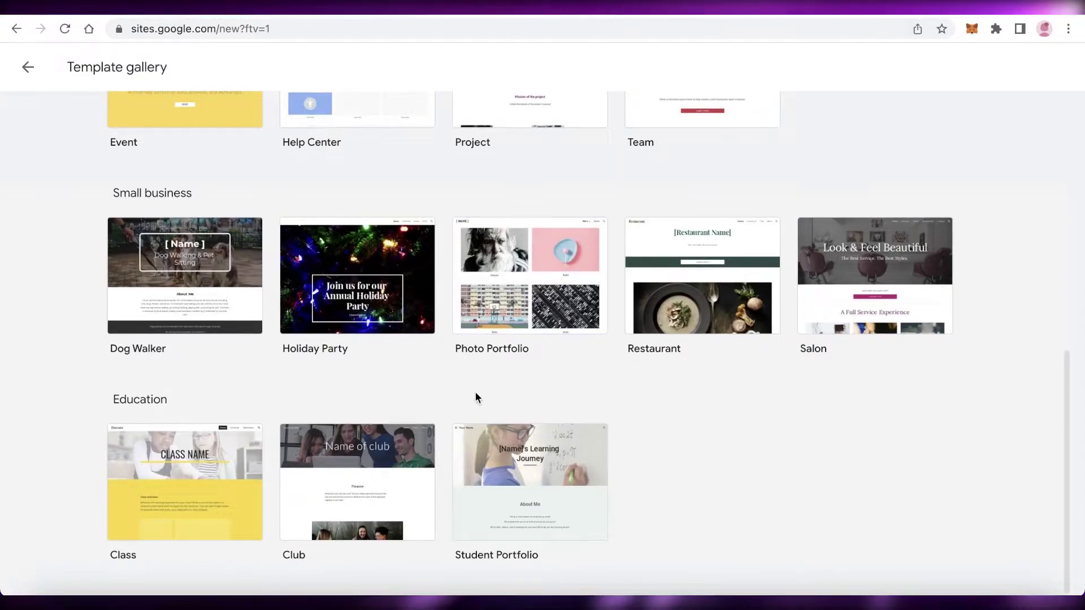
scroll(400, 398, "up", 1)
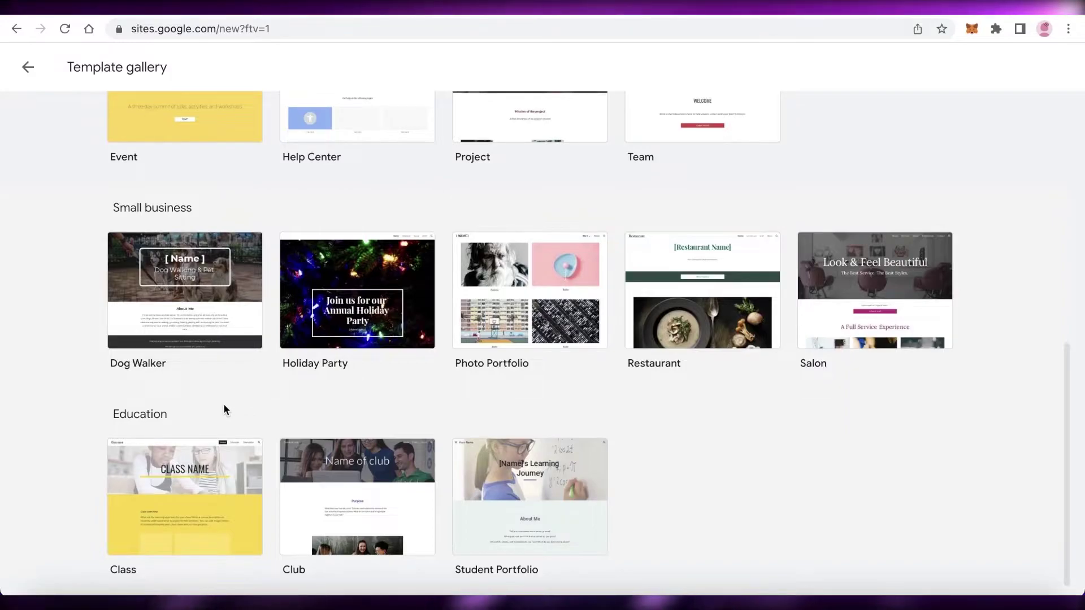
scroll(223, 403, "up", 5)
scroll(276, 339, "up", 2)
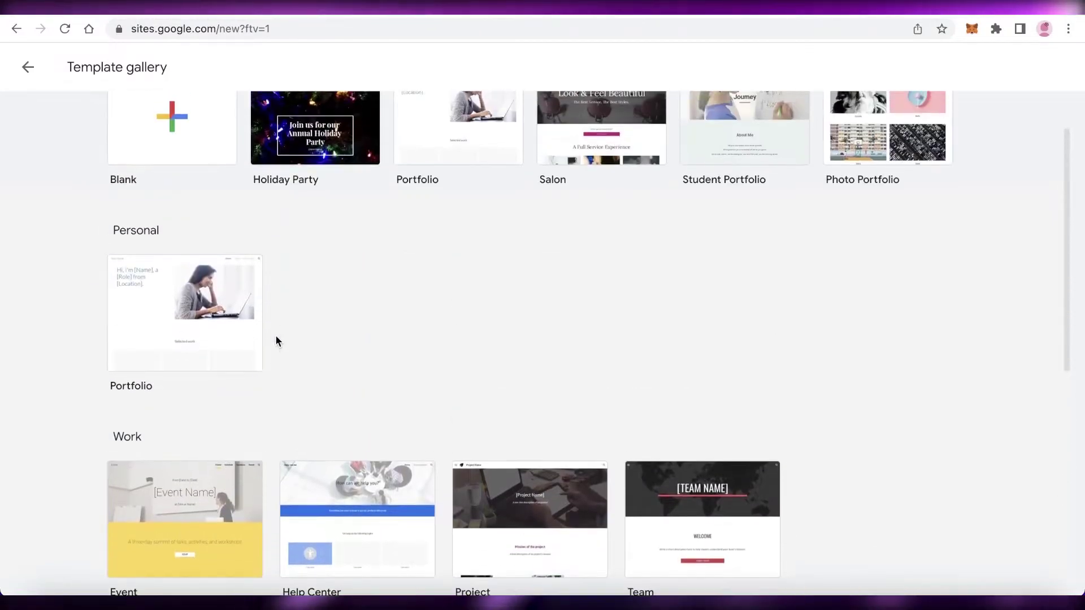
scroll(276, 339, "down", 7)
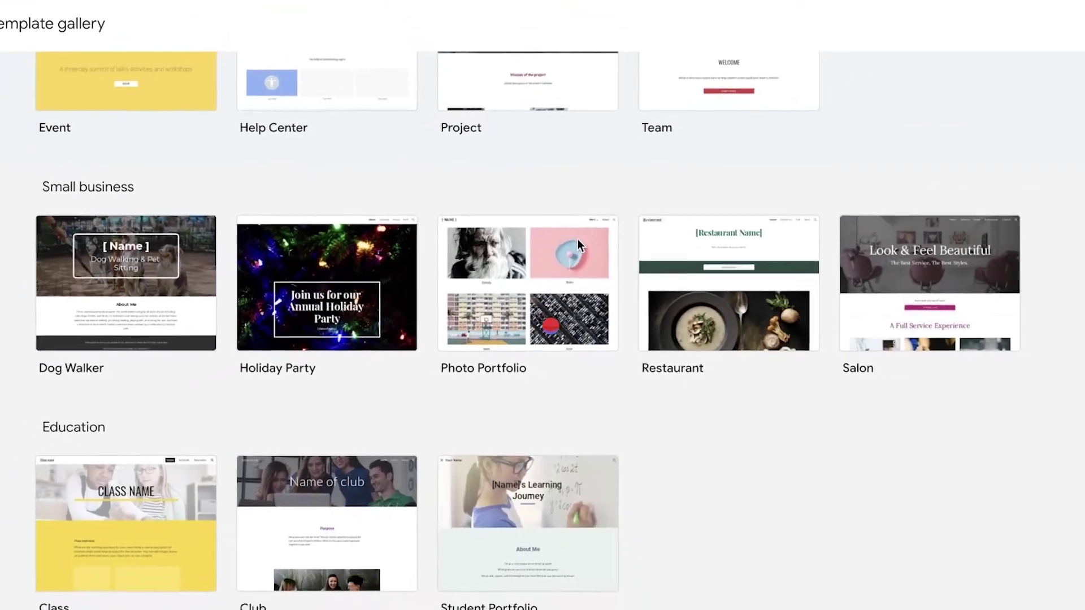
- Start a new site from the Photo Portfolio template
left_click(578, 244)
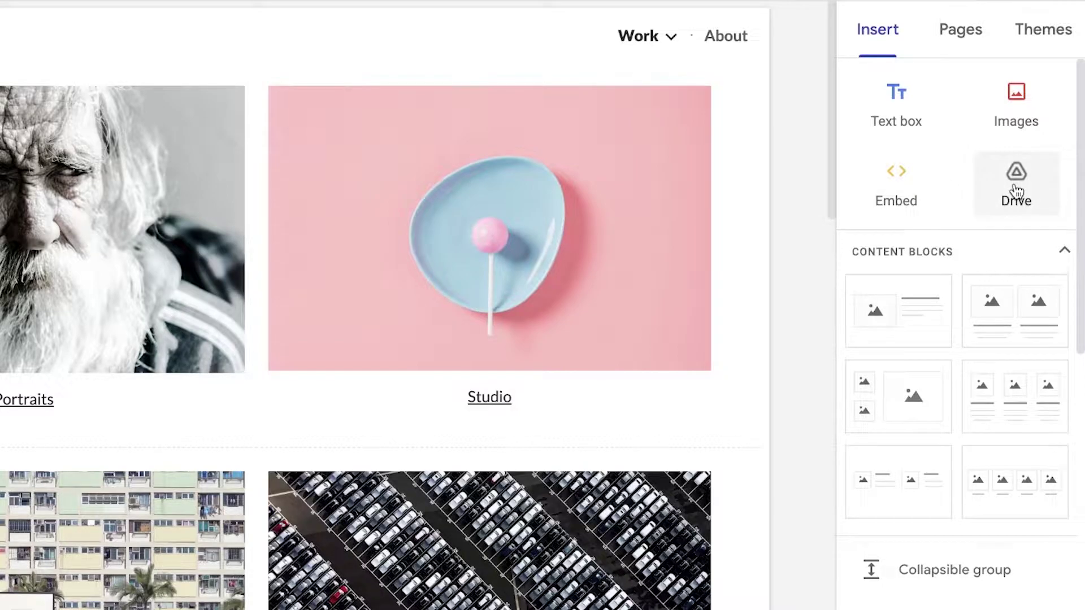
scroll(1005, 198, "down", 4)
scroll(960, 203, "up", 4)
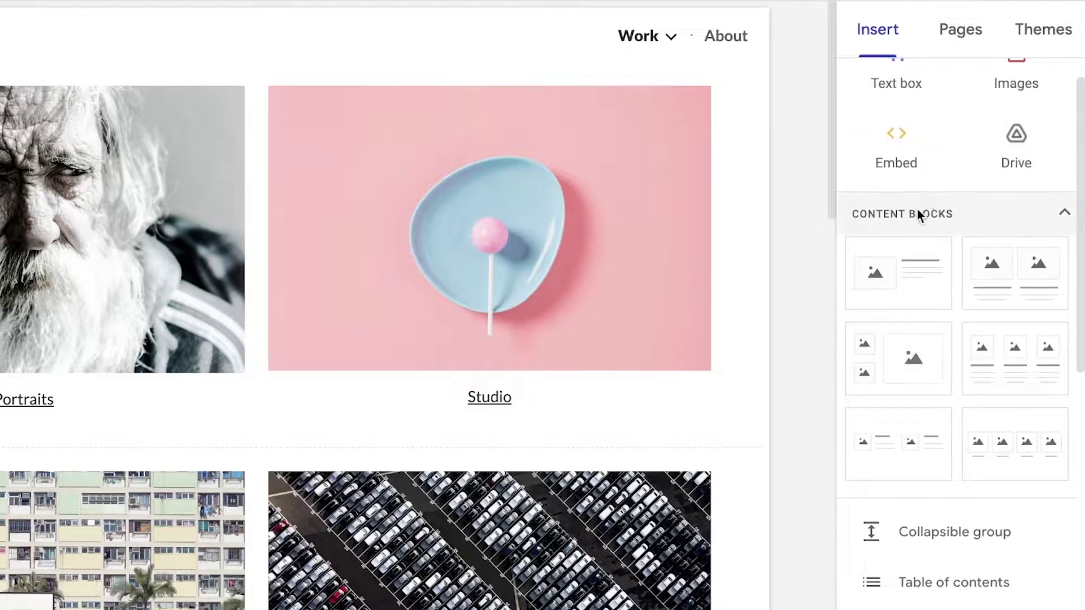
- Toggle Content Blocks and review the Insert panel's elements
left_click(917, 212)
left_click(872, 216)
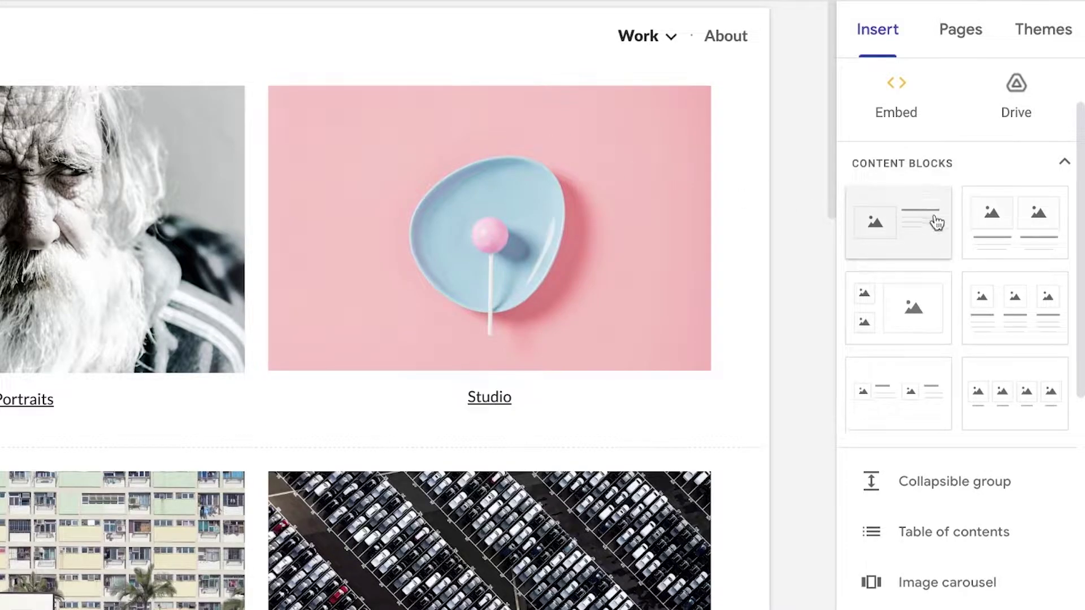
left_click(968, 161)
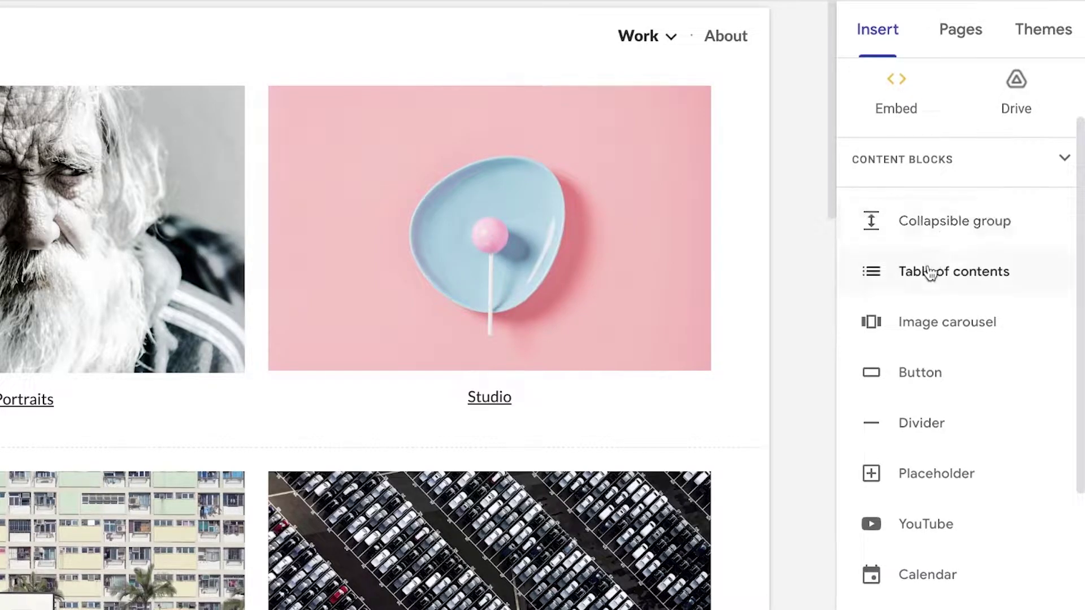
scroll(915, 308, "down", 1)
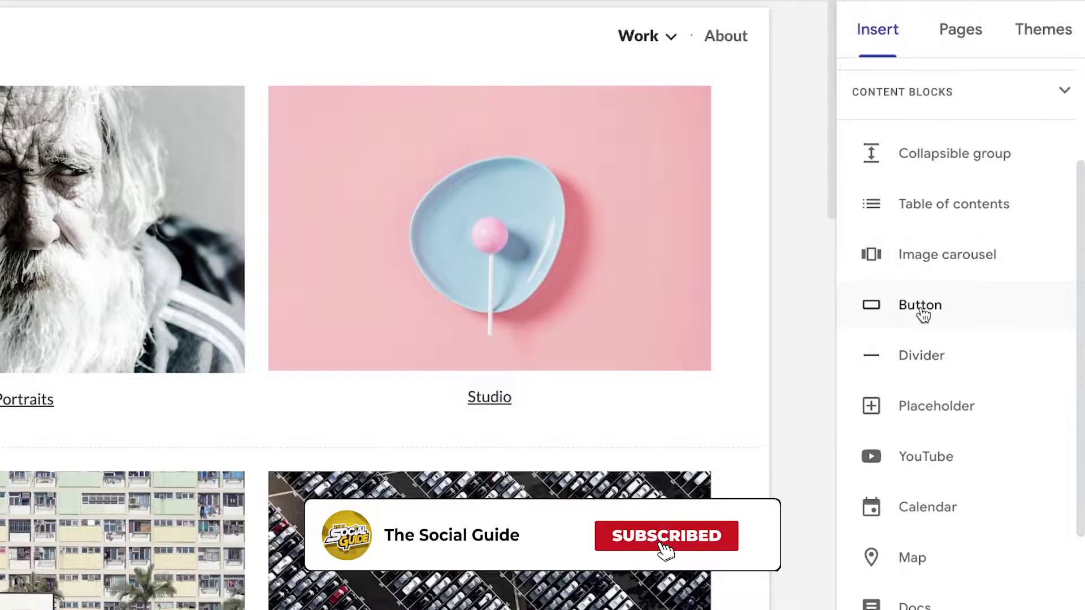
scroll(922, 313, "down", 2)
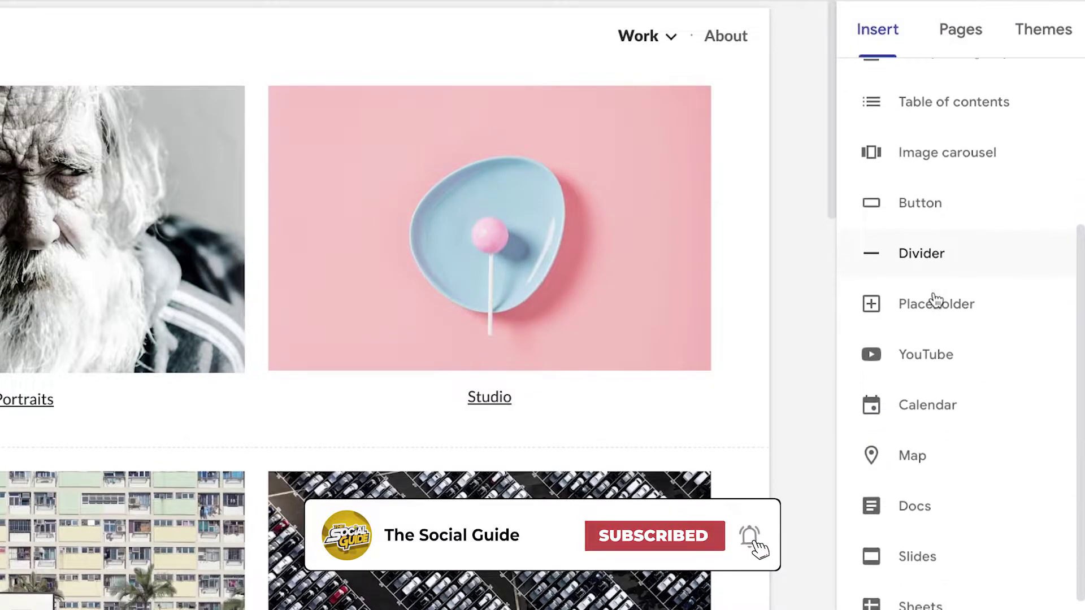
scroll(936, 300, "down", 2)
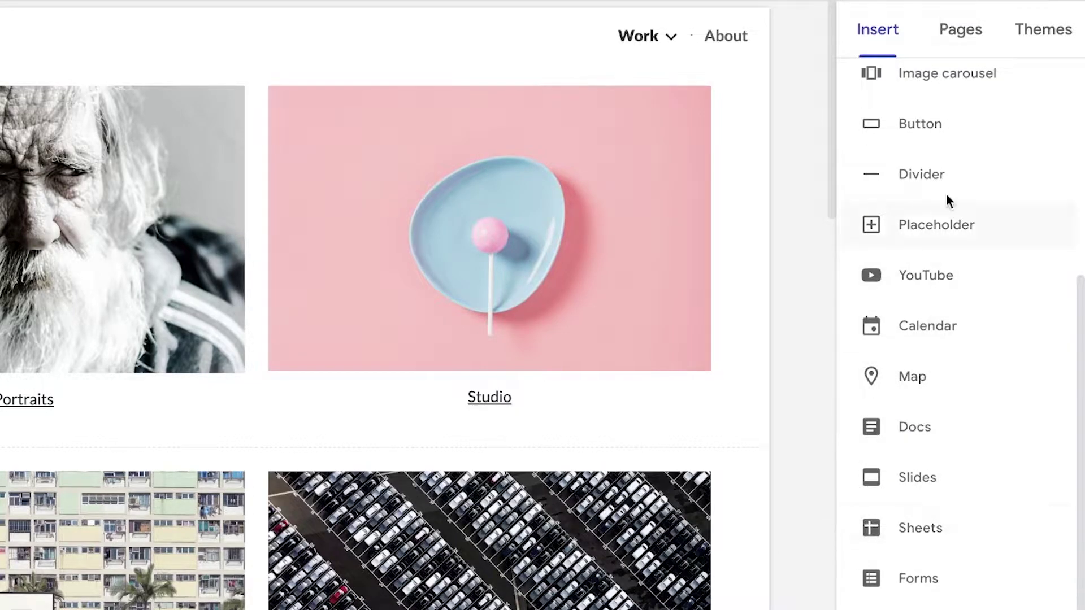
scroll(948, 201, "up", 8)
- Preview the Diplomat and Simple themes, then apply Aristotle in black
left_click(931, 49)
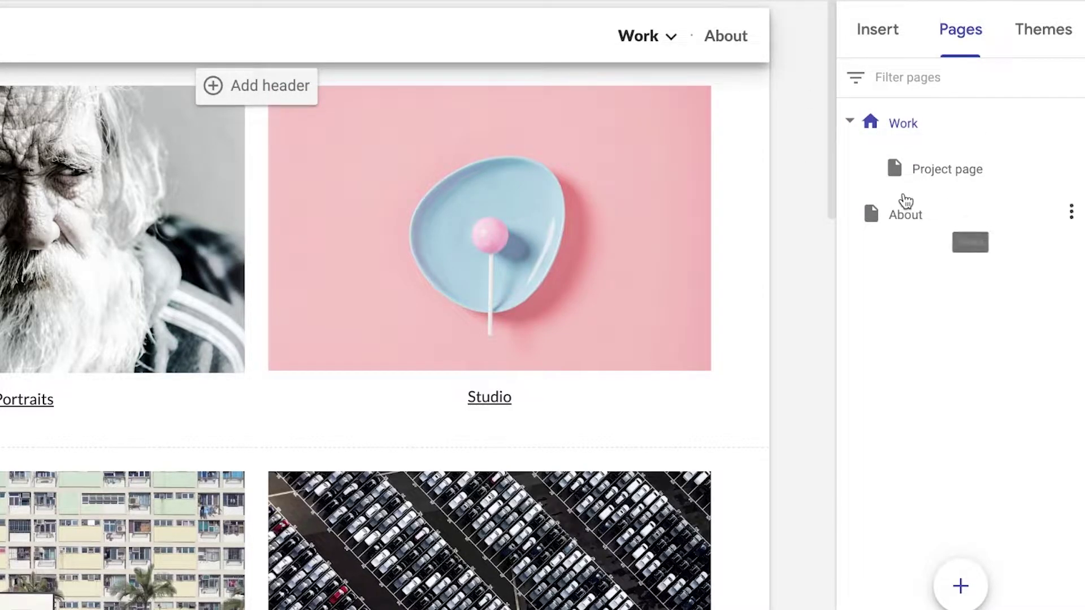
left_click(1045, 30)
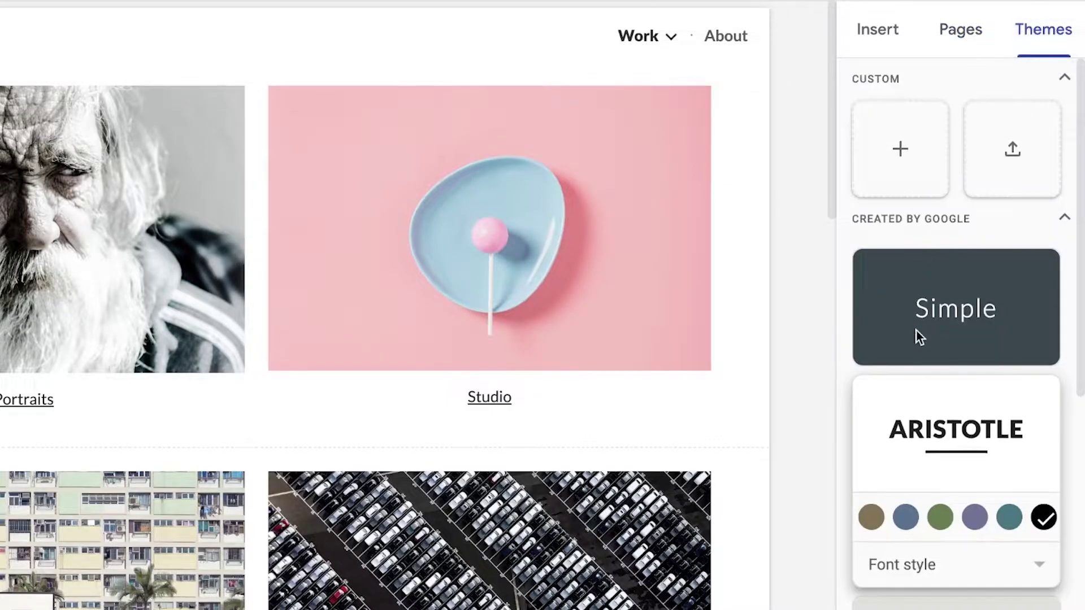
scroll(916, 331, "down", 5)
left_click(955, 233)
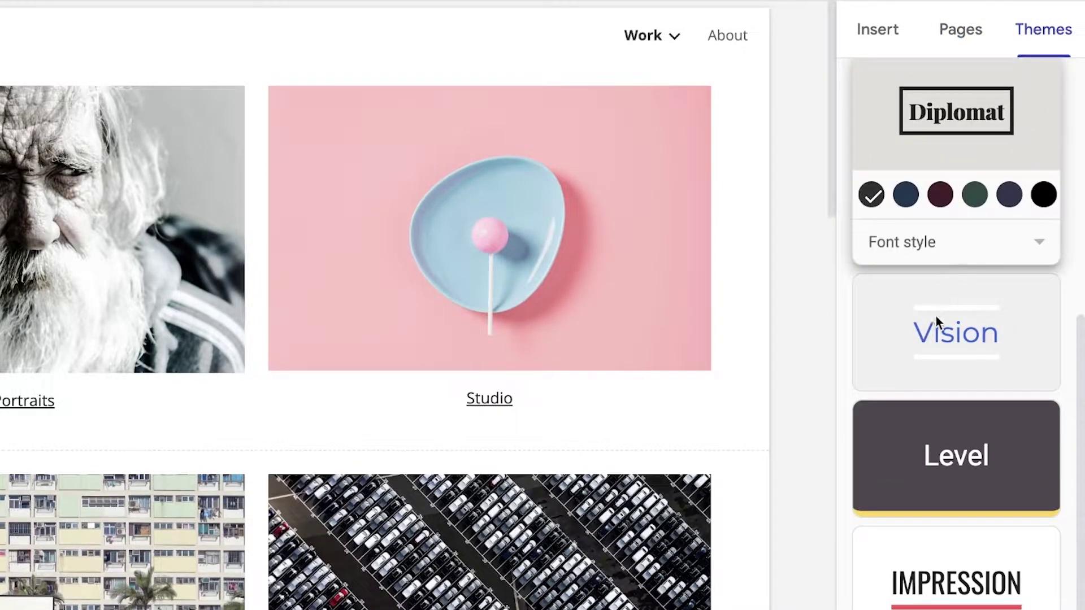
scroll(952, 435, "up", 6)
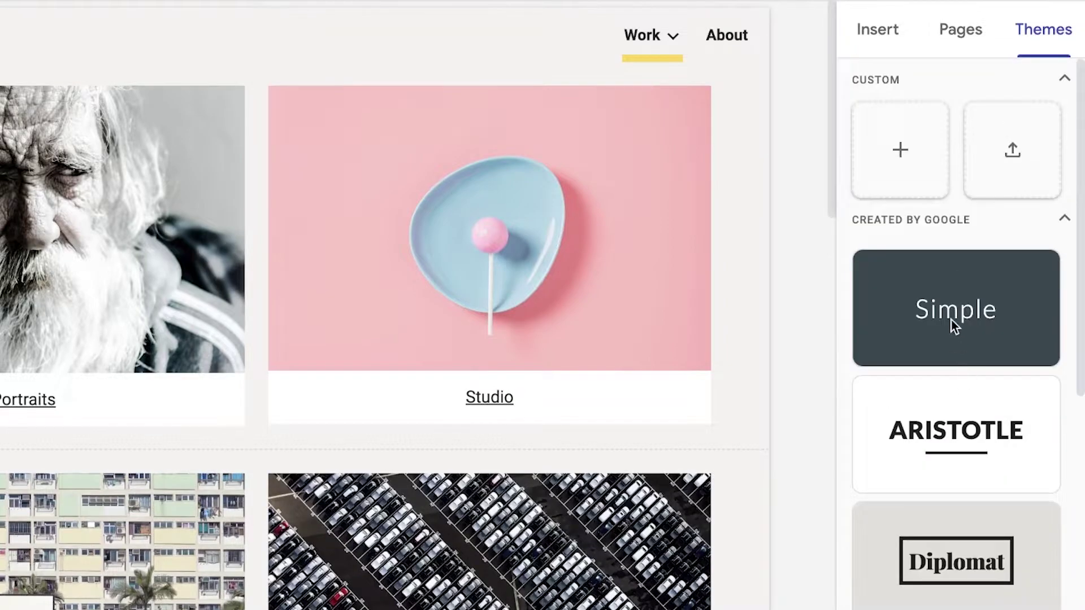
left_click(951, 320)
scroll(940, 424, "down", 1)
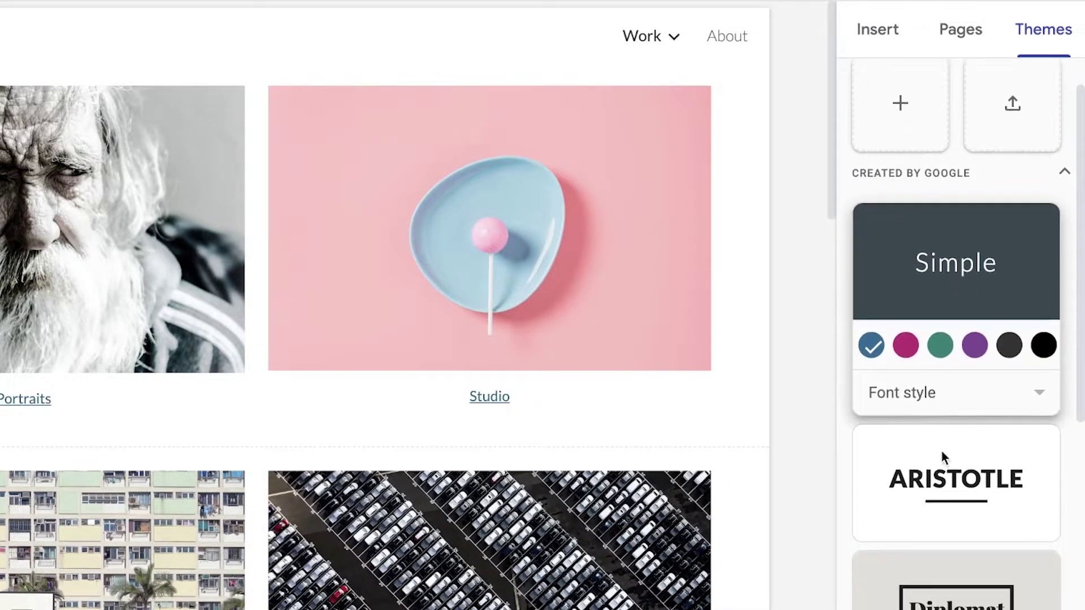
left_click(955, 486)
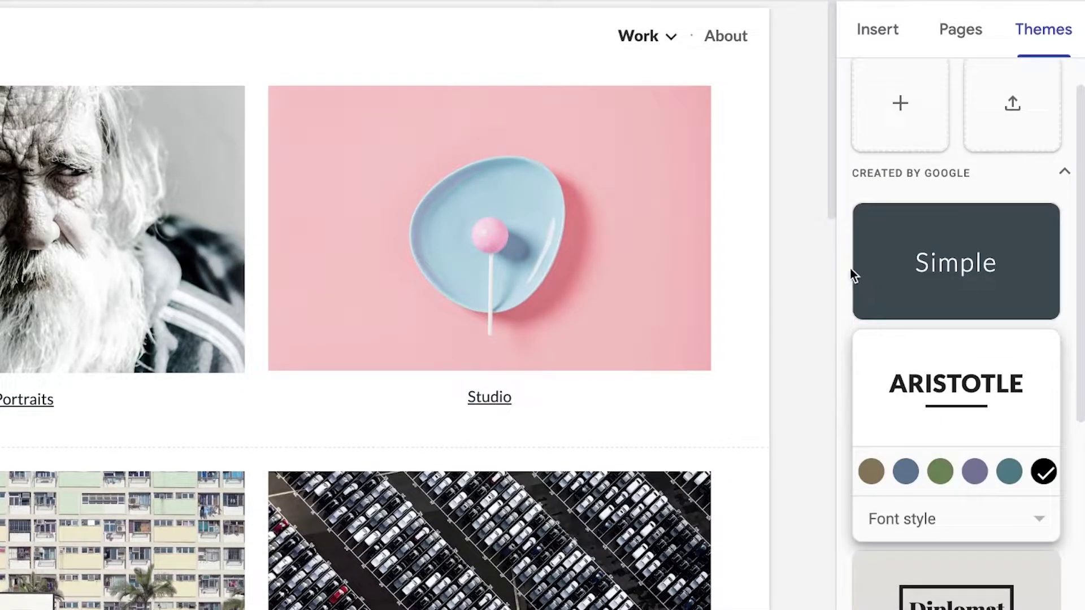
- Select the site title's NAME placeholder, then delete the Project page
left_click(892, 35)
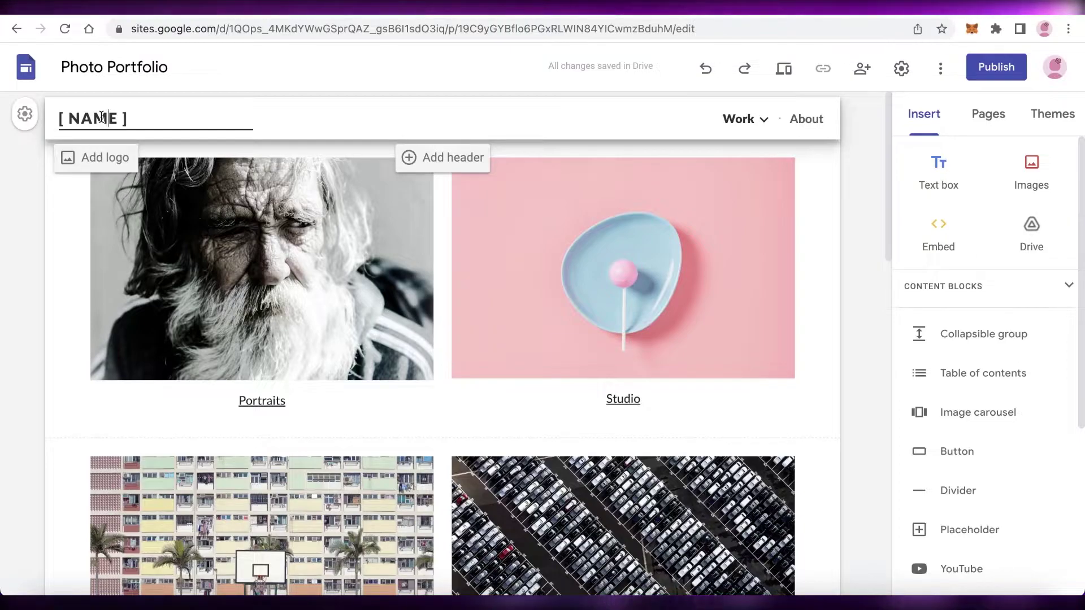
double_click(102, 118)
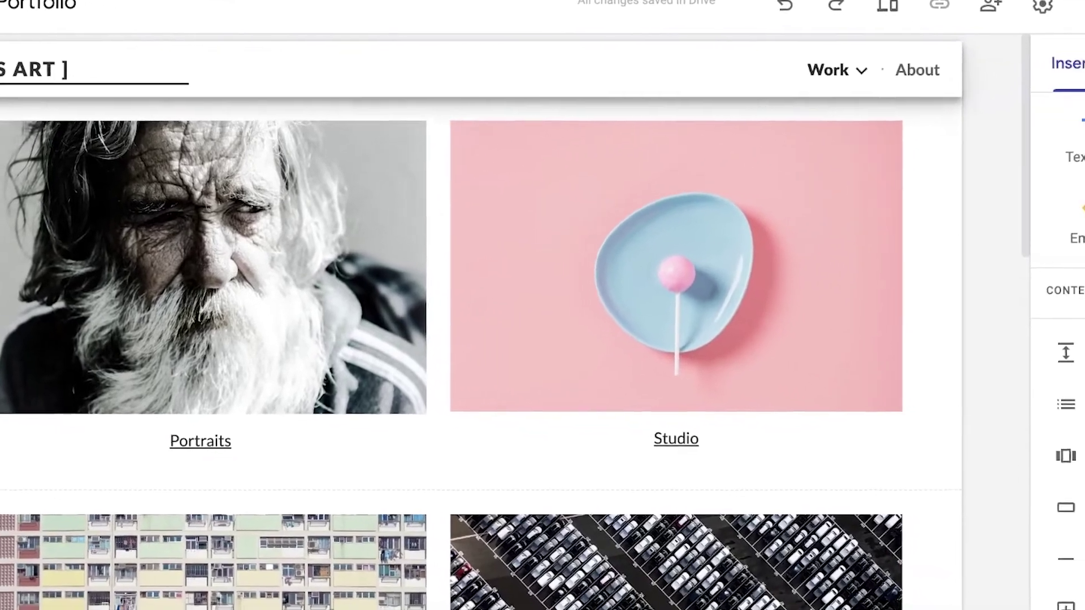
left_click(1036, 48)
left_click(1071, 119)
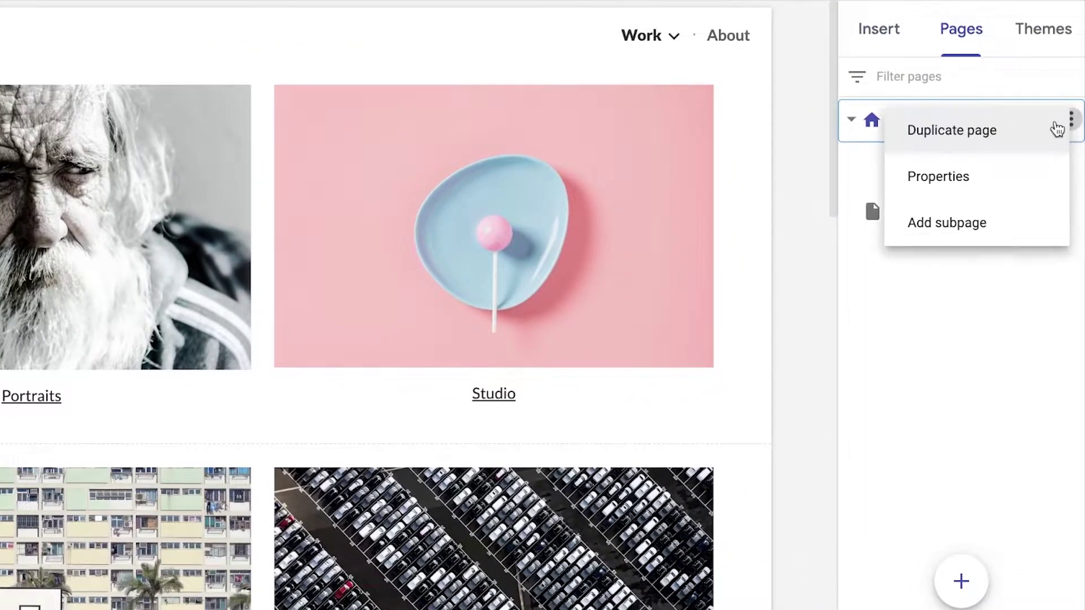
left_click(941, 300)
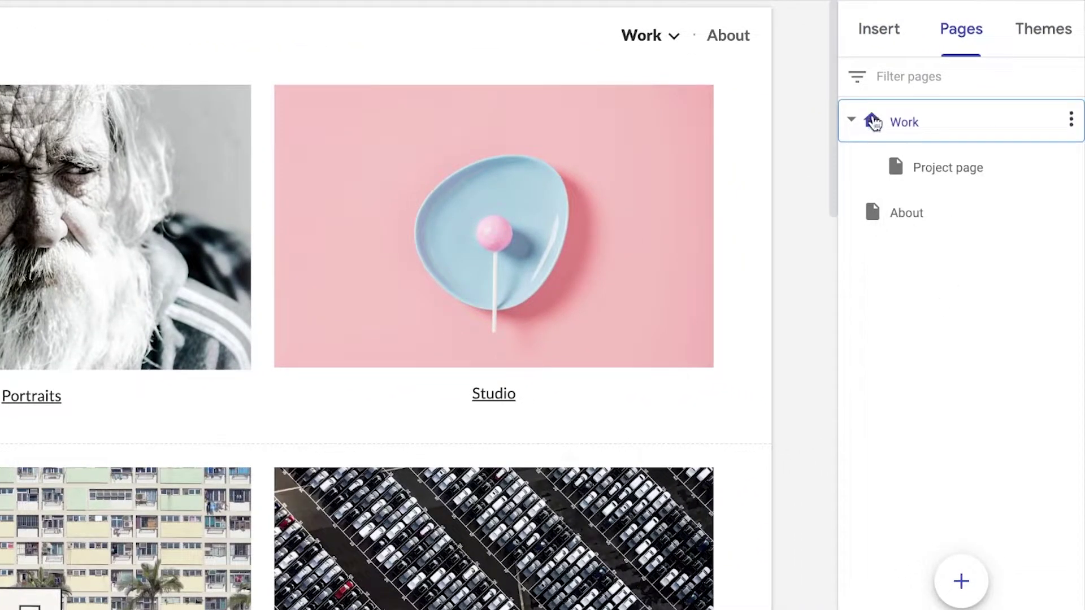
right_click(876, 123)
left_click(926, 119)
left_click(1070, 165)
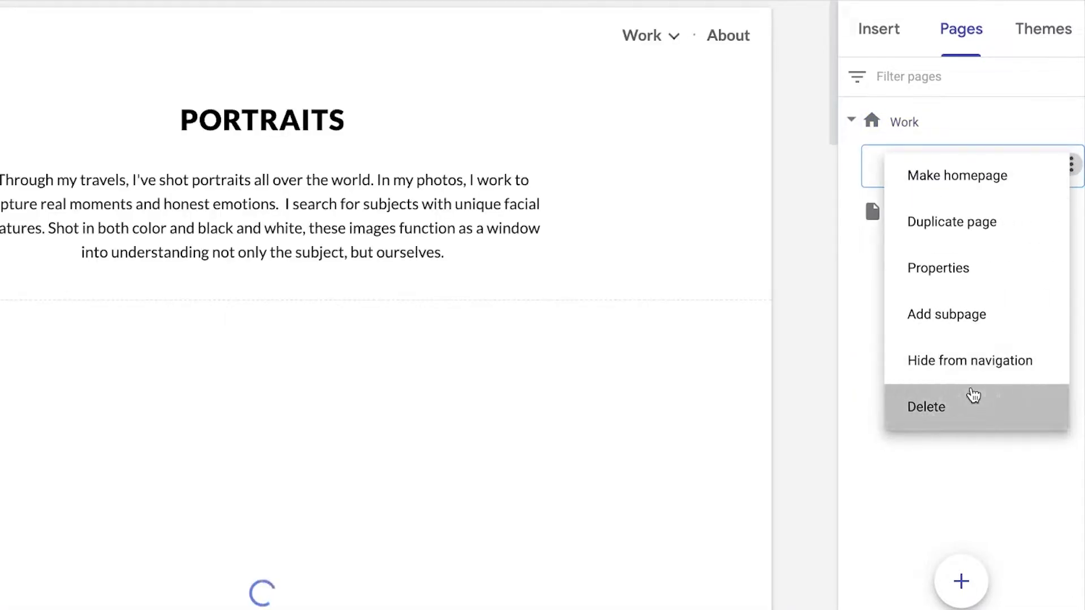
left_click(972, 397)
- Rename the Work page to Home through its Properties
left_click(1061, 128)
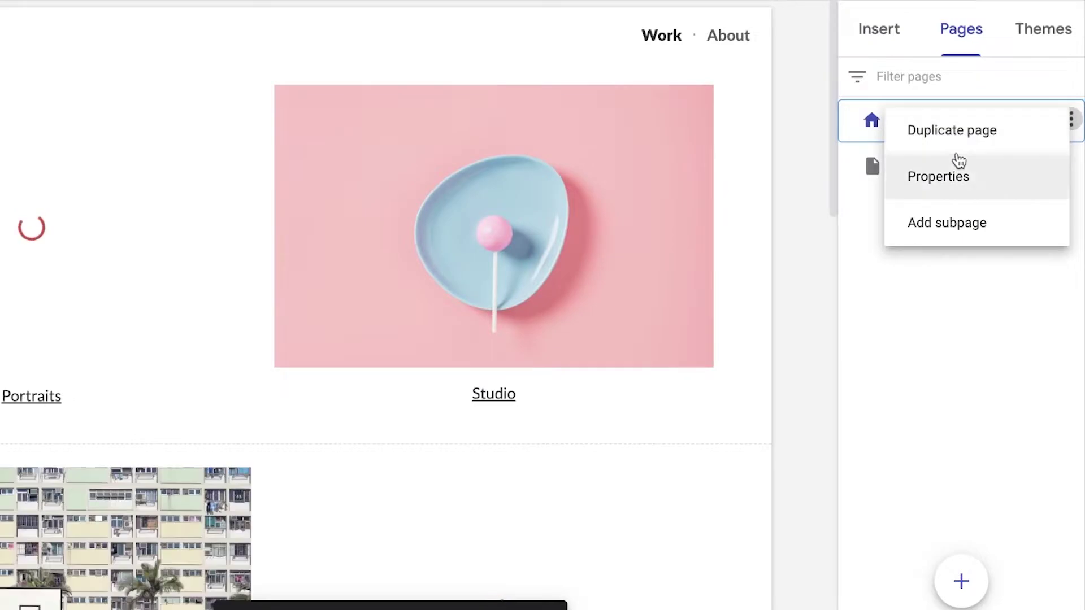
left_click(932, 178)
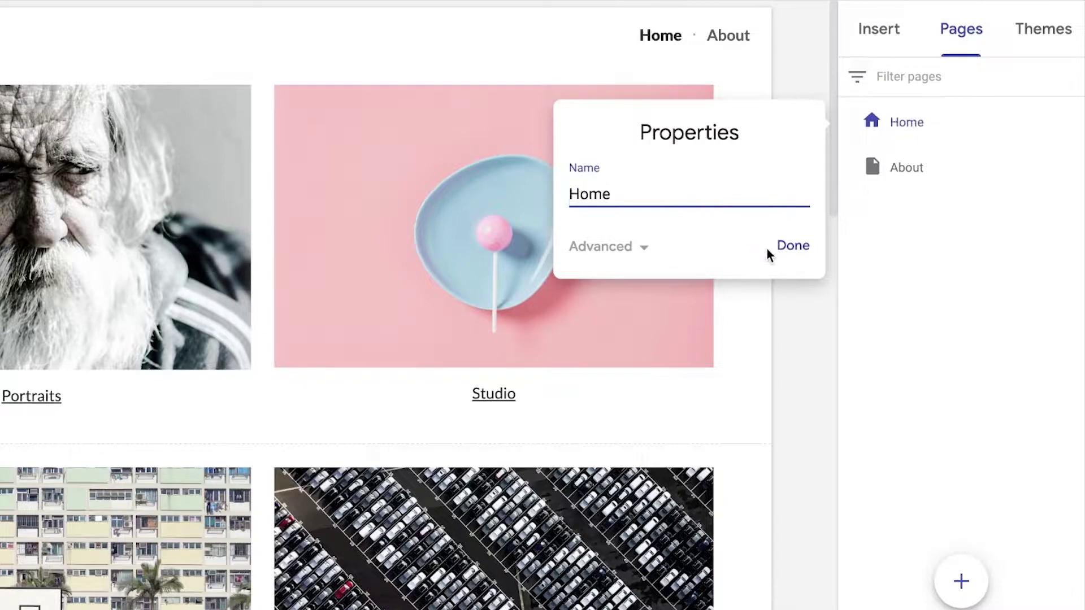
left_click(793, 248)
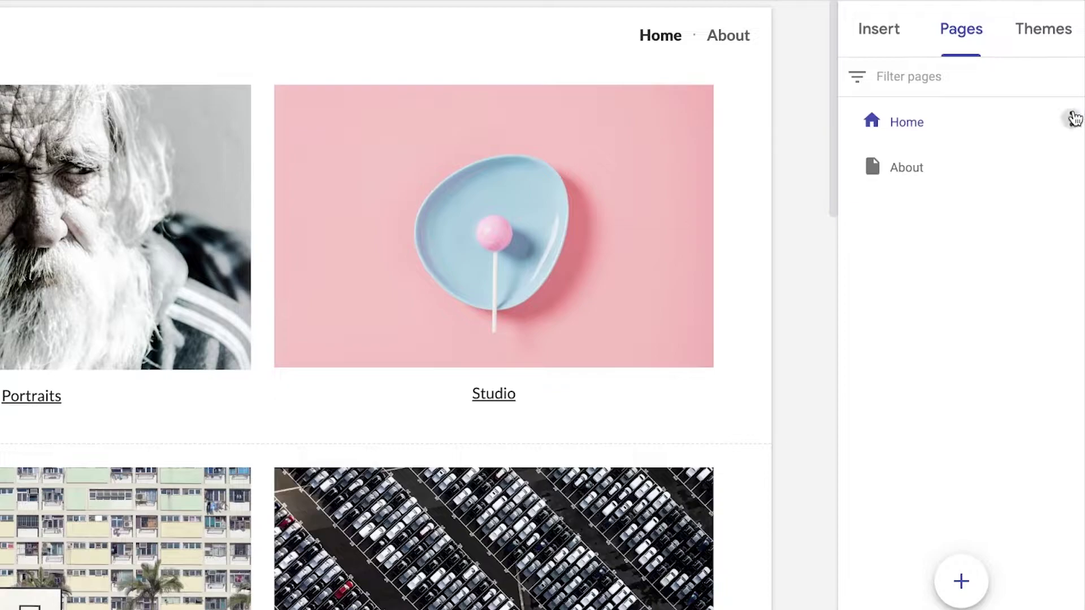
left_click(1073, 118)
left_click(924, 341)
- Create a new page named Work Portfolio
mouse_move(964, 580)
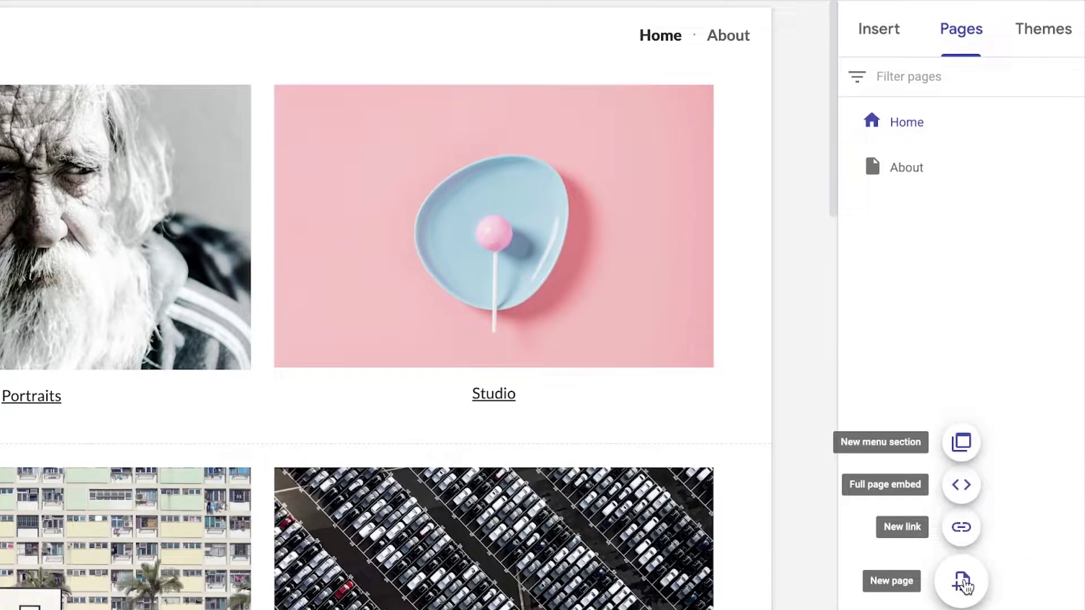
left_click(963, 582)
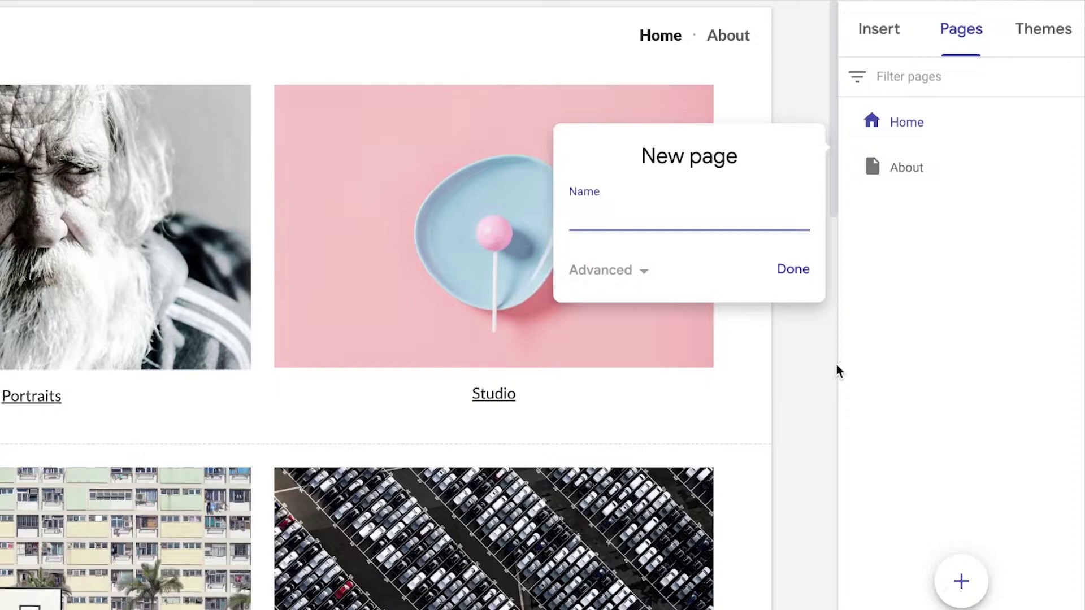
key("Return")
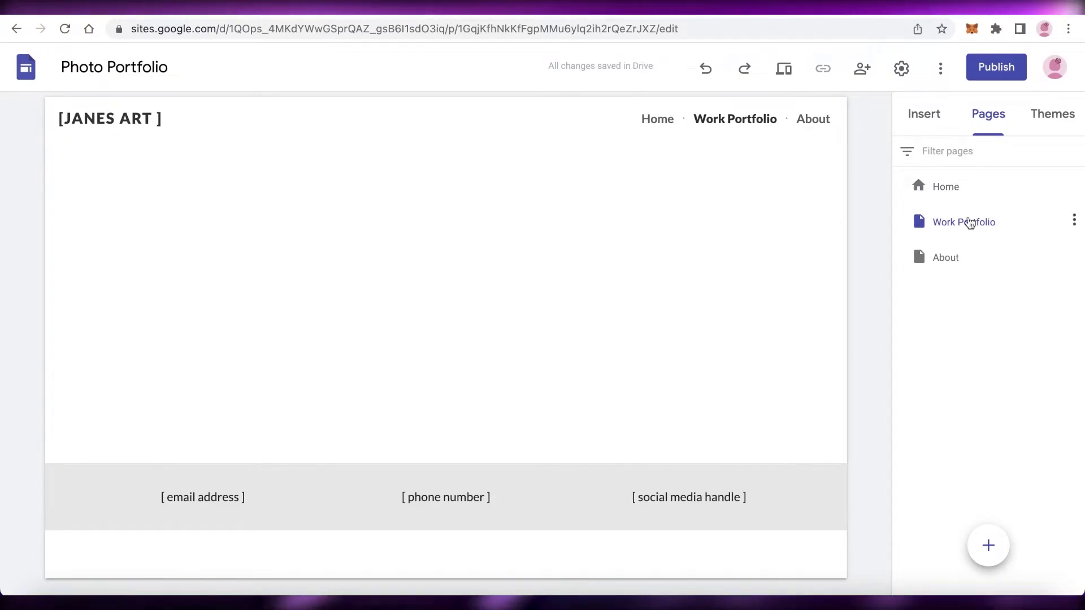
left_click(1073, 219)
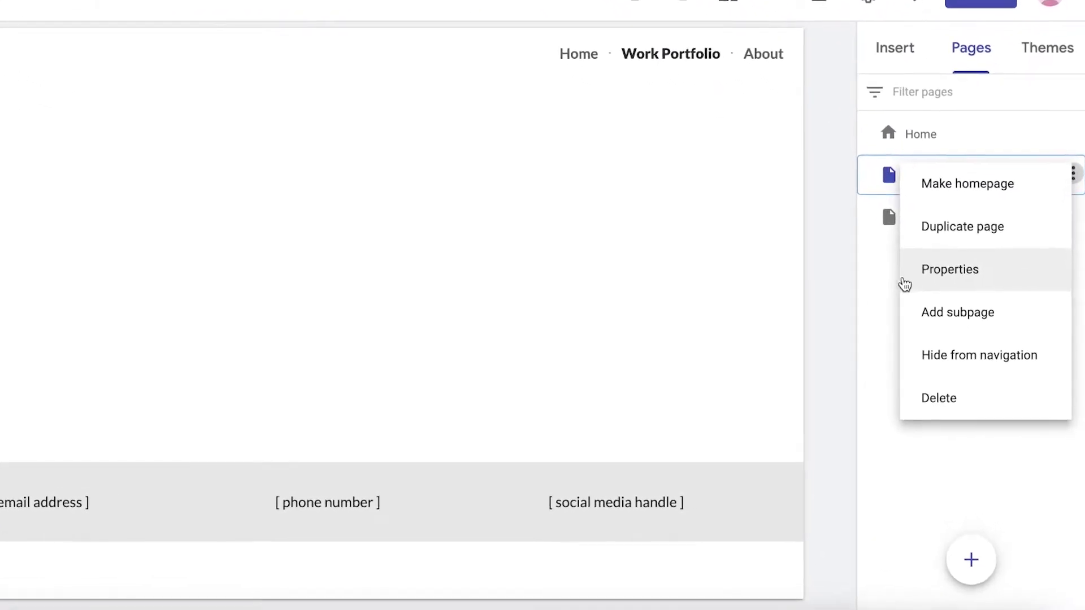
key("Escape")
- Create a Digital Art page and nest it under Work Portfolio
left_click(970, 560)
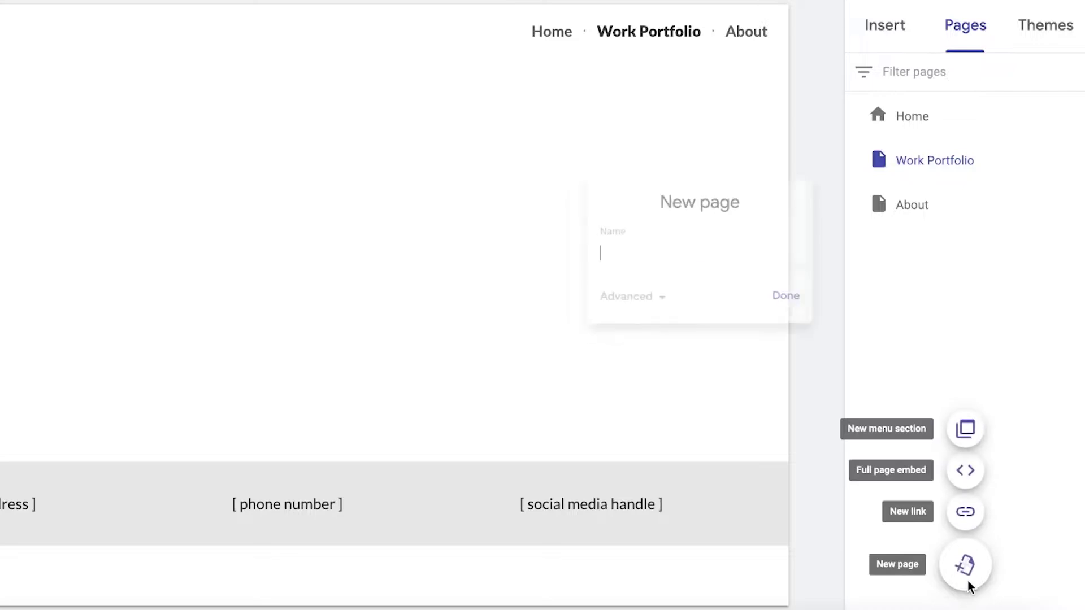
key("Escape")
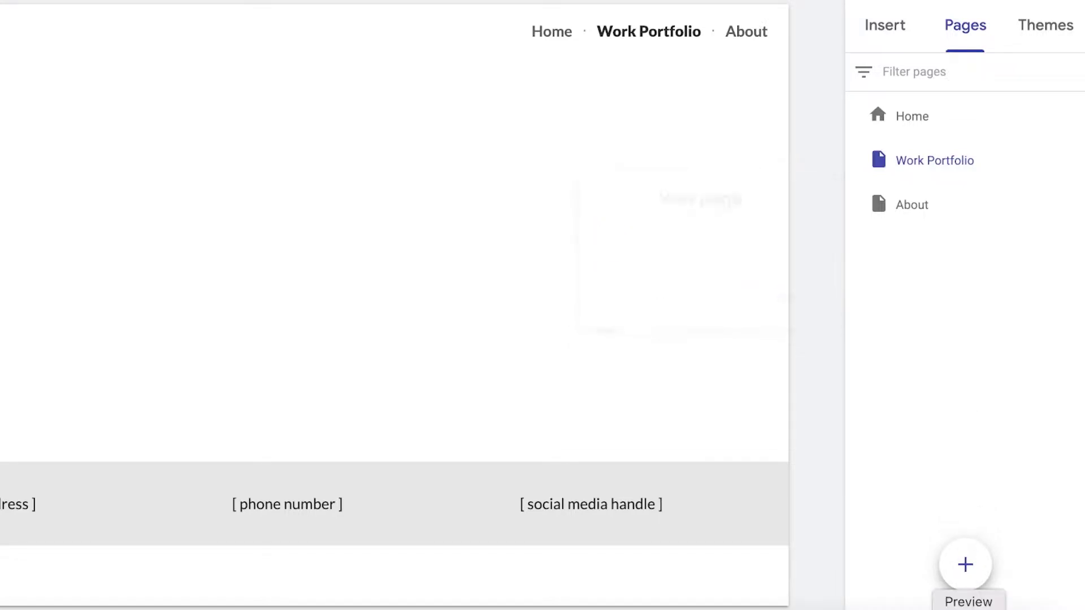
left_click(966, 564)
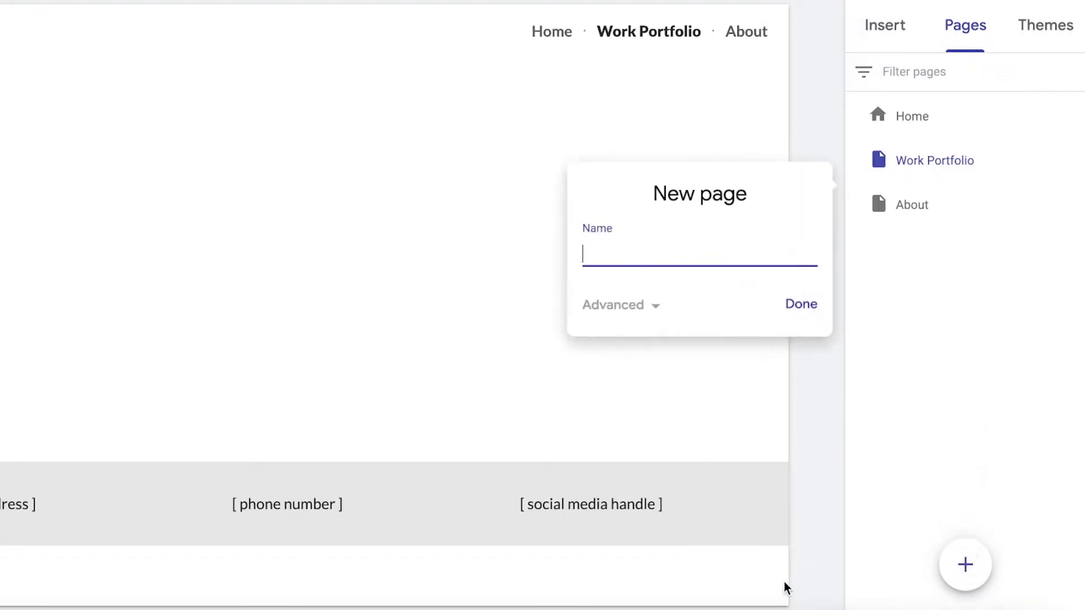
key("Escape")
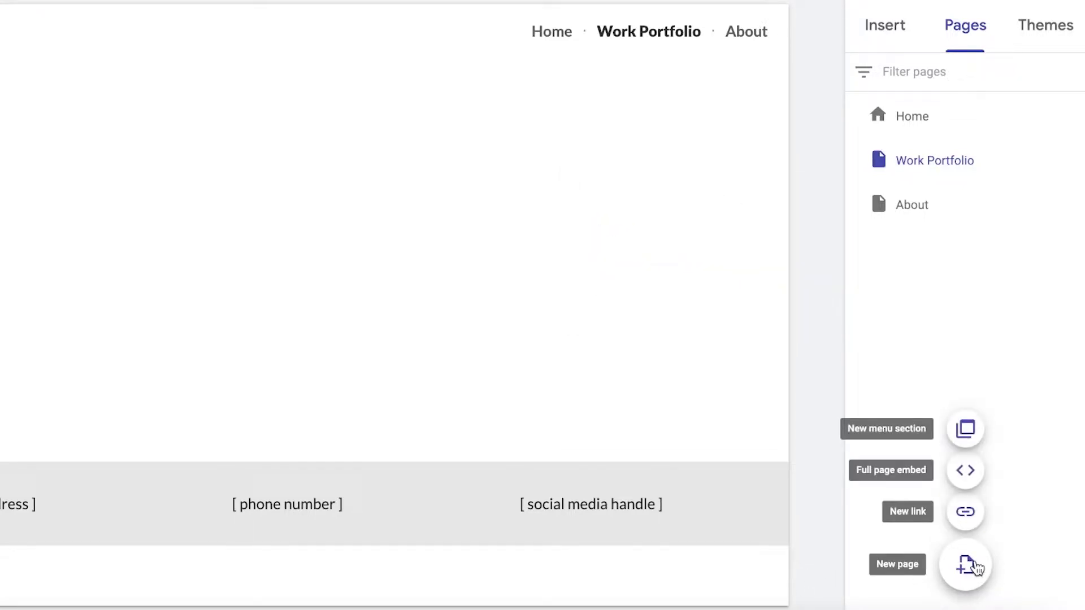
left_click(976, 567)
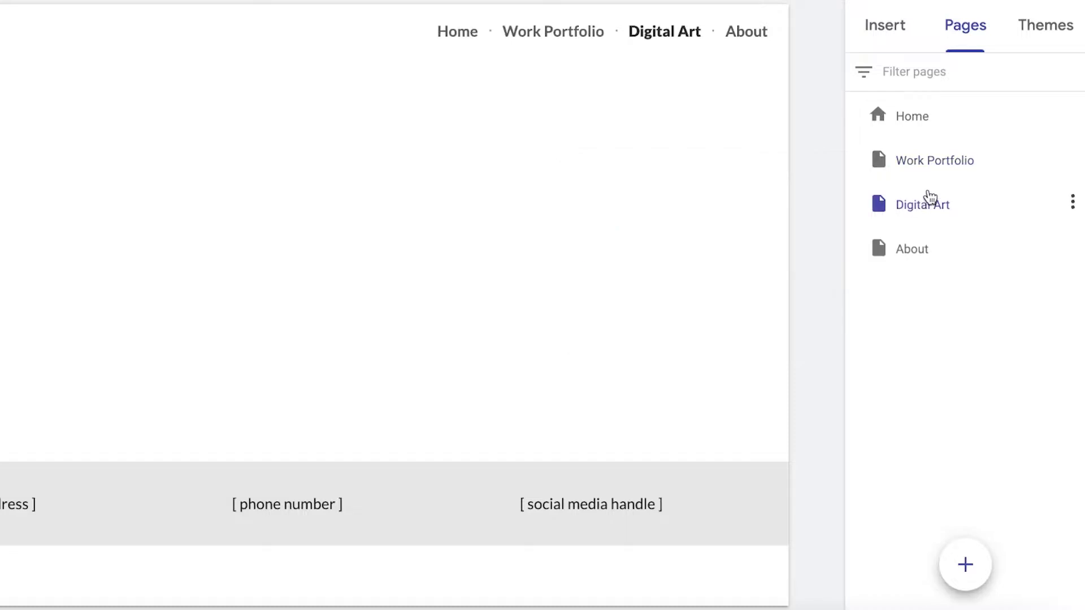
left_click_drag(927, 198, 920, 167)
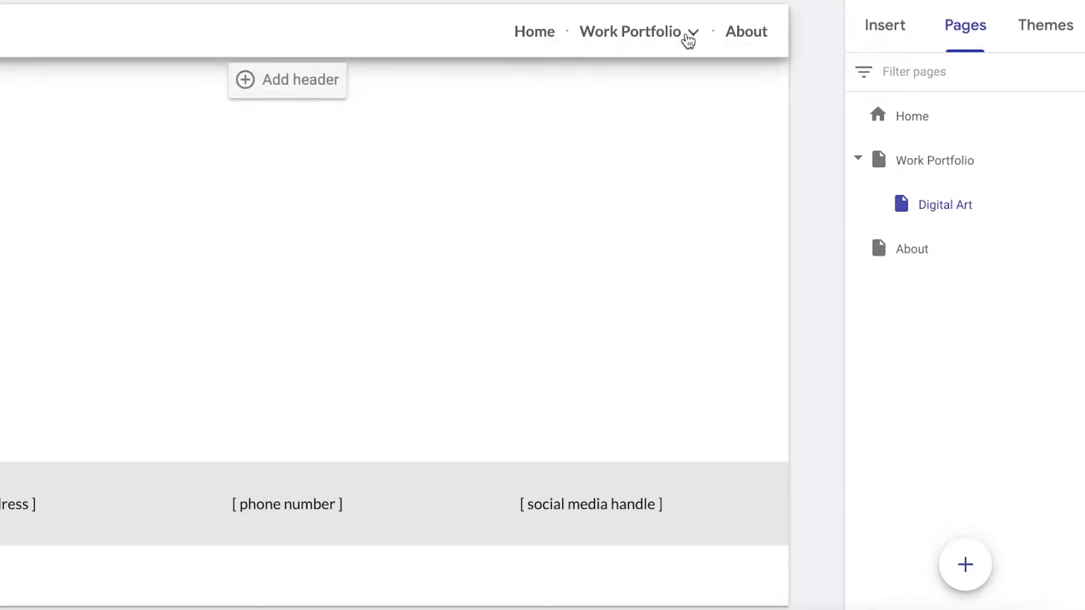
- Create a Canvas Work page and nest it under Work Portfolio
mouse_move(608, 37)
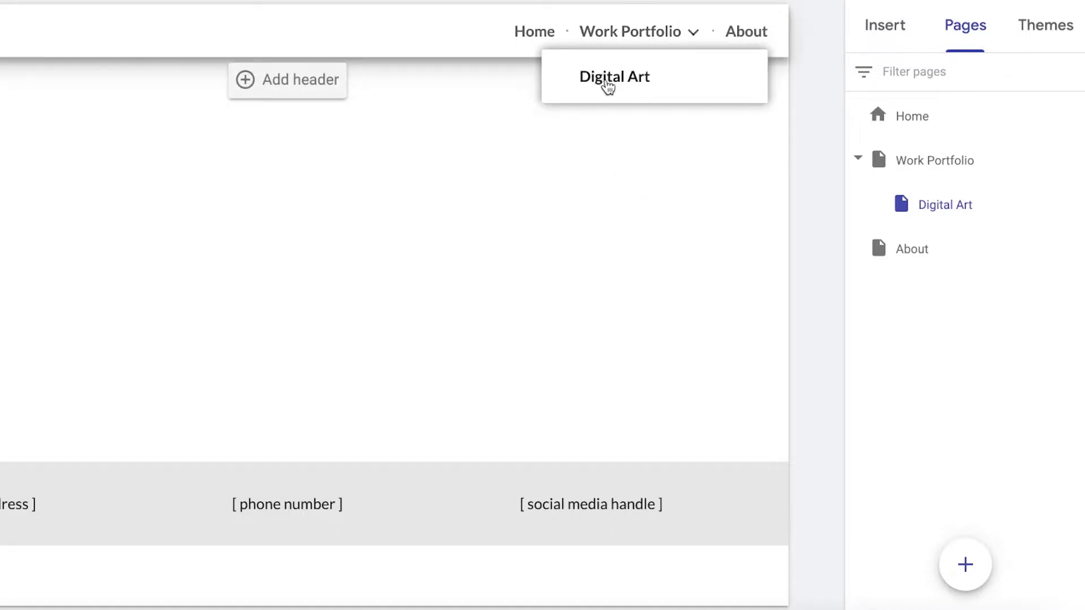
mouse_move(980, 544)
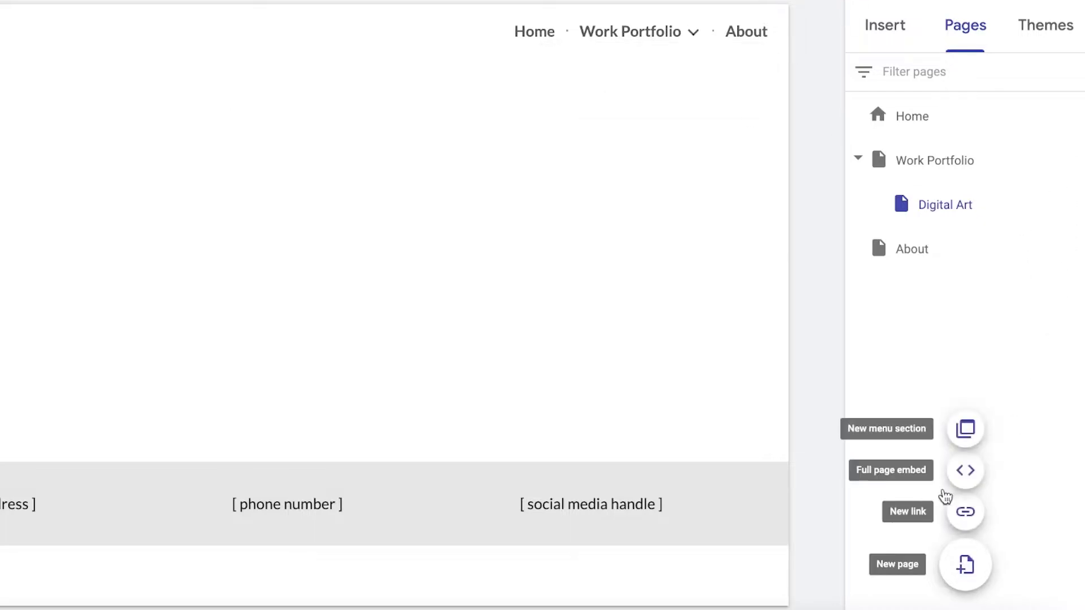
left_click(961, 564)
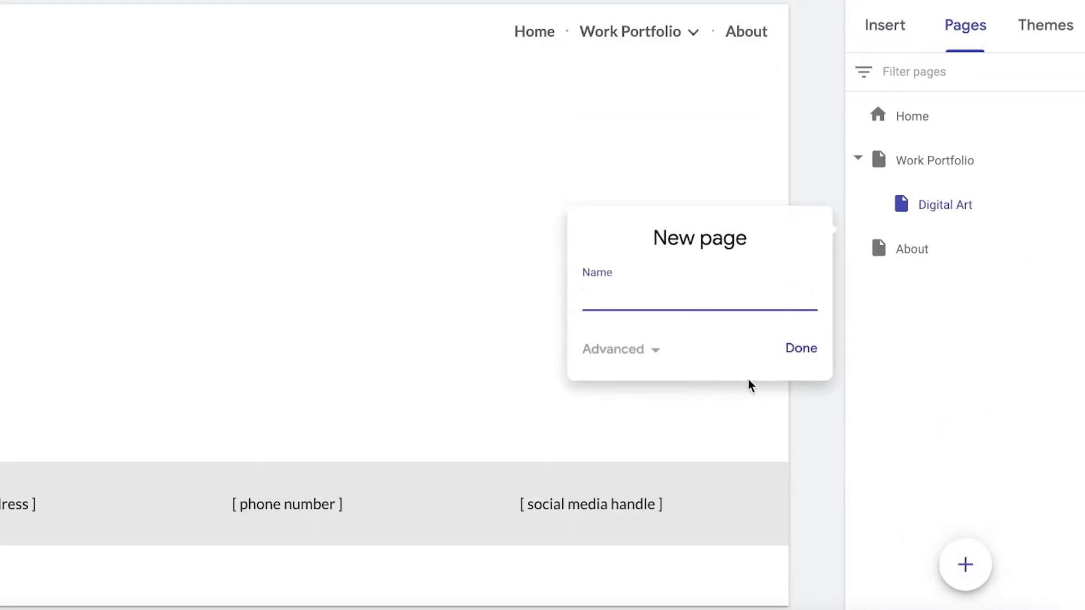
type("Canvas Work")
key("Return")
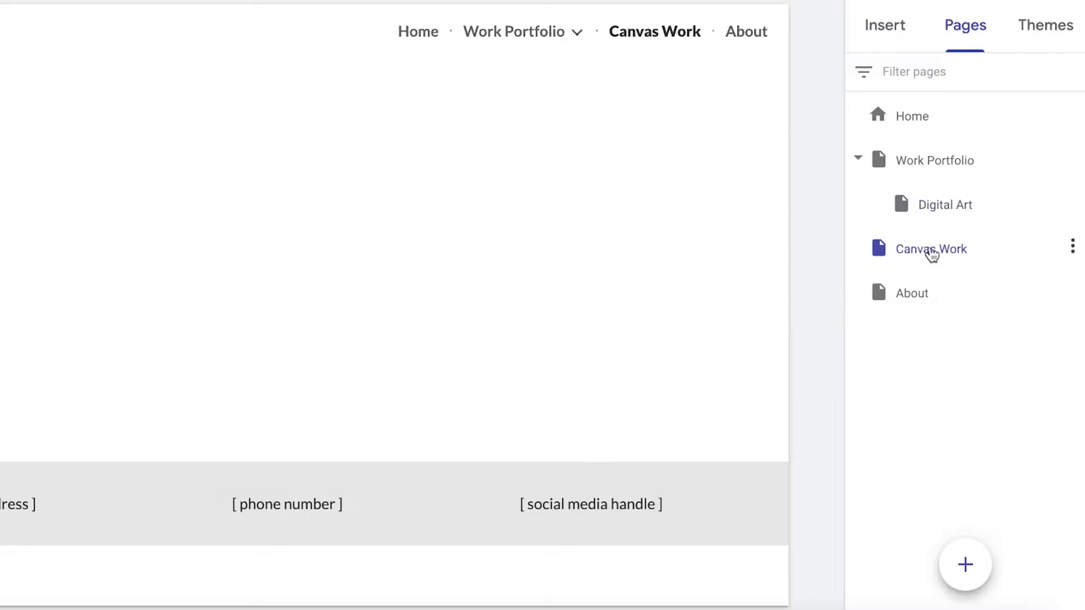
left_click_drag(930, 252, 977, 165)
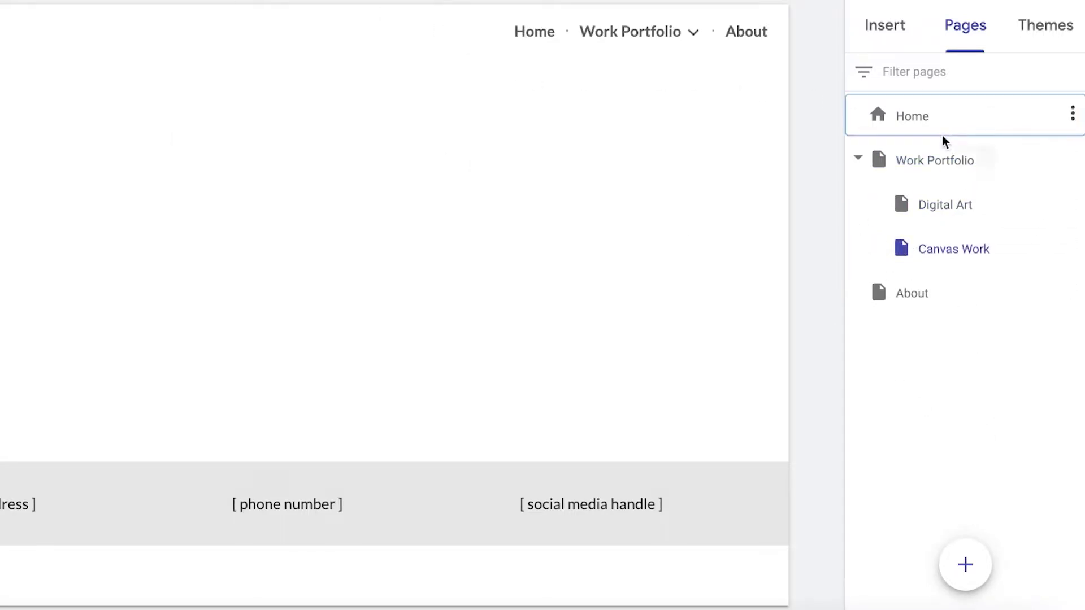
- Delete the Portraits, Studio, Aerial, winter car and Ocean image blocks from Home
left_click(916, 132)
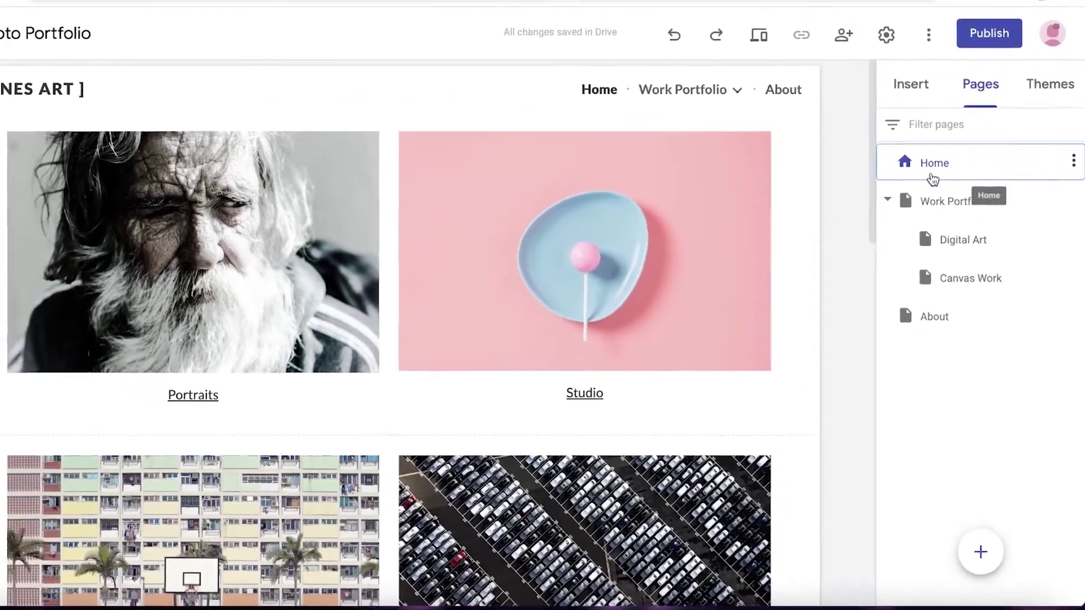
scroll(842, 214, "down", 5)
scroll(842, 214, "up", 5)
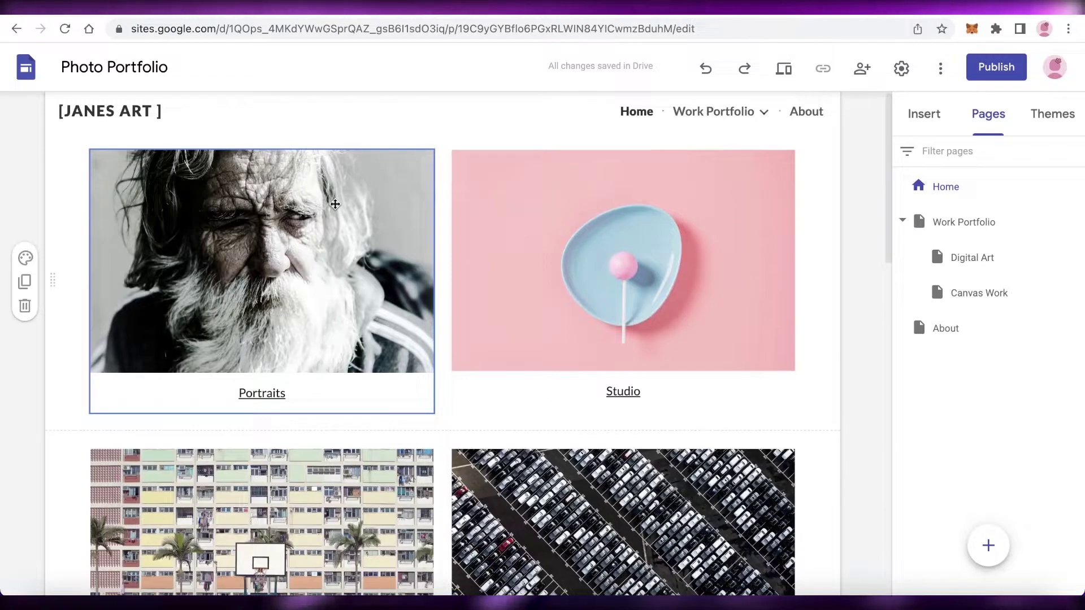
left_click(334, 208)
key("Delete")
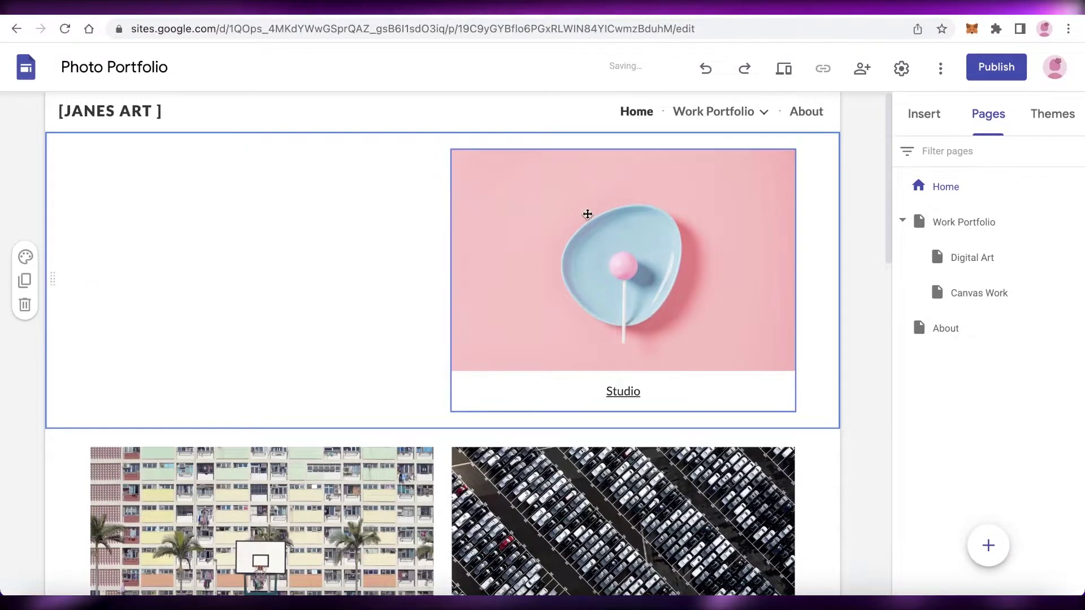
left_click(587, 214)
key("Delete")
scroll(808, 290, "down", 1)
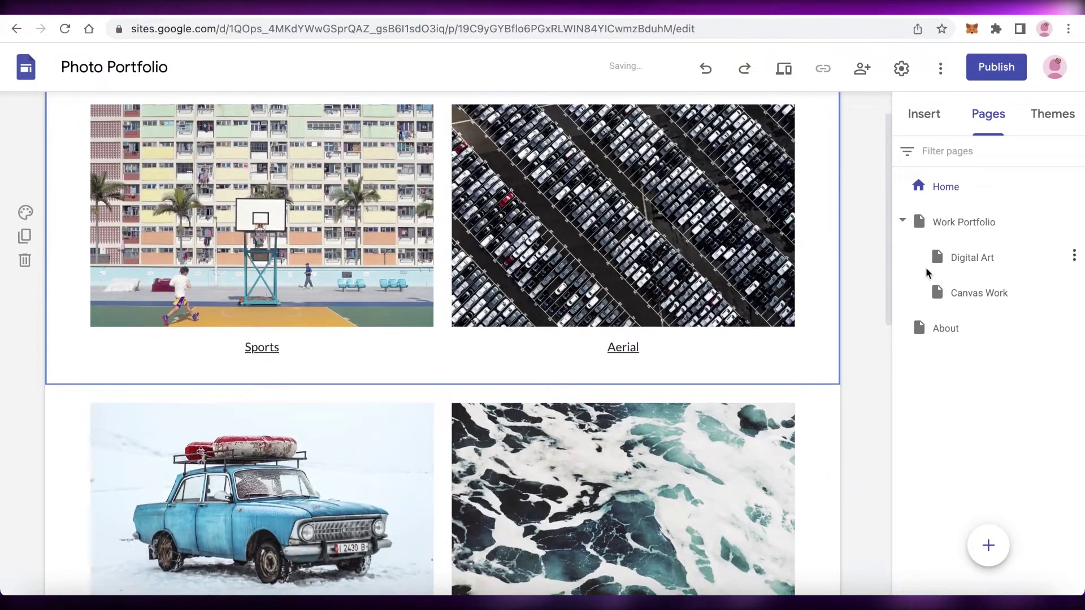
left_click(565, 253)
key("Delete")
left_click(273, 307)
key("Delete")
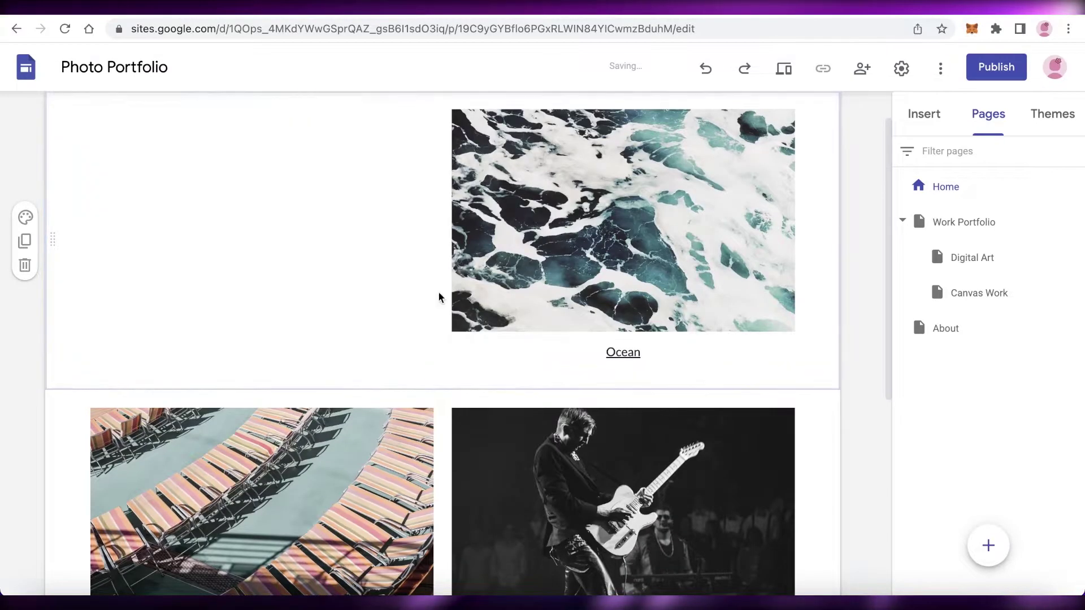
left_click(567, 302)
key("Delete")
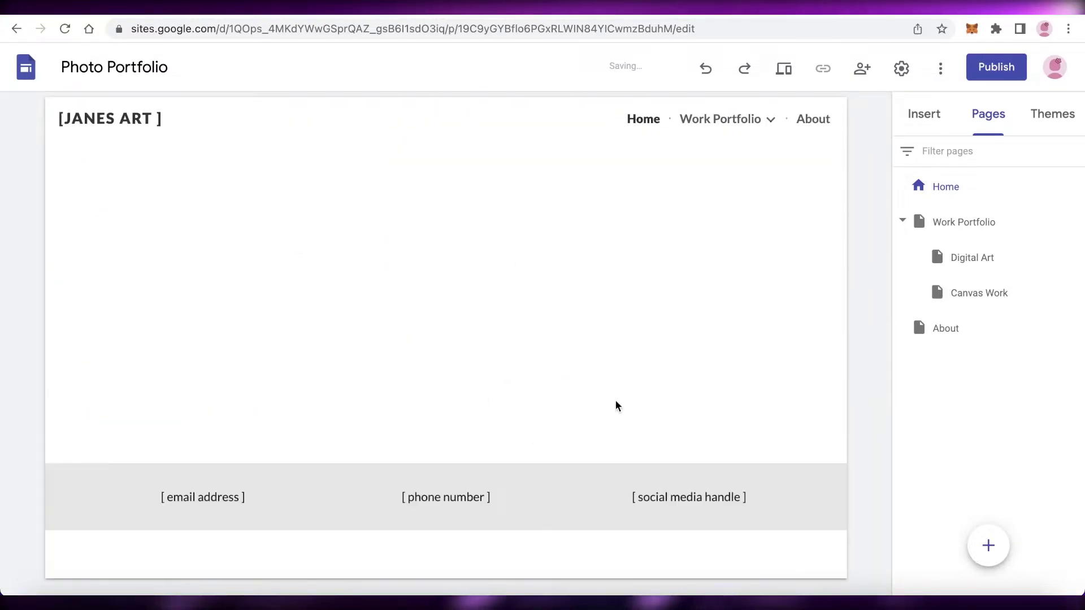
- Place an image-and-text content block at the top of the Home page
left_click(925, 118)
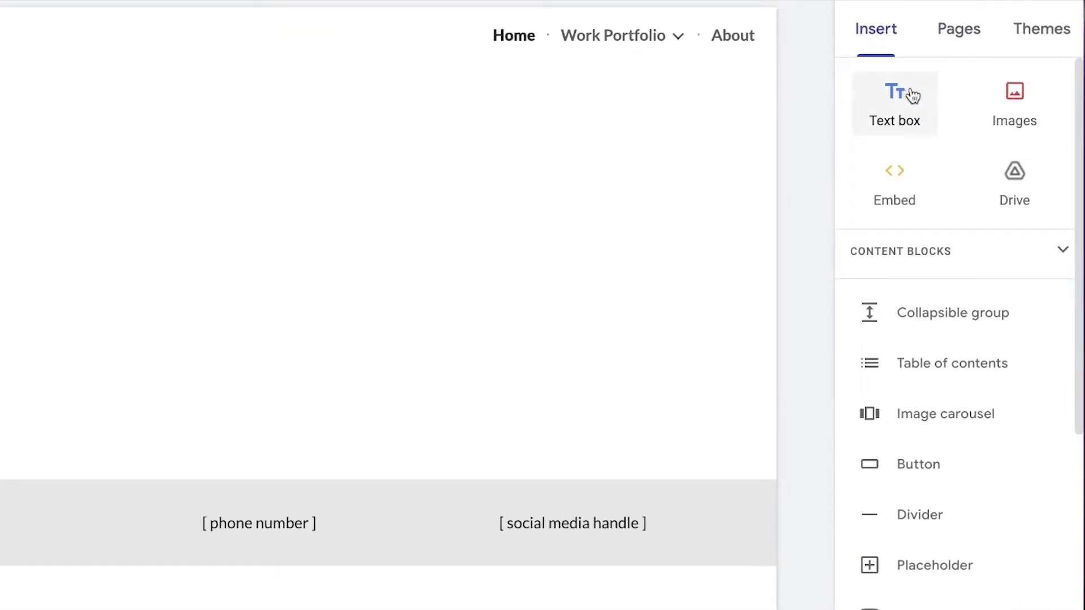
left_click(959, 236)
left_click_drag(908, 305, 97, 297)
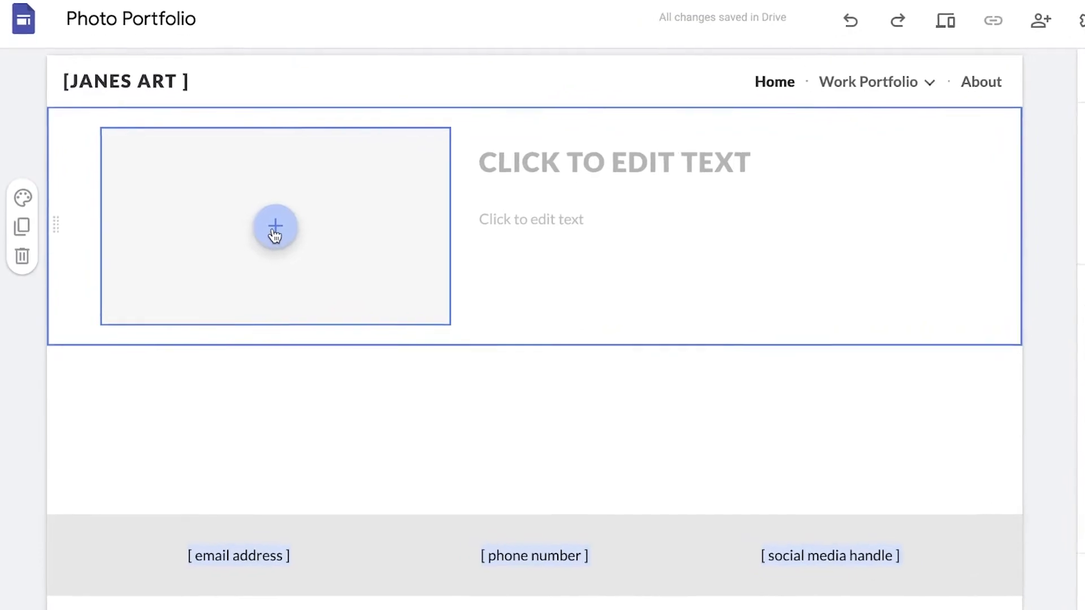
- Fill the block's image slot with a pencil sketch photo from Google search
left_click(275, 231)
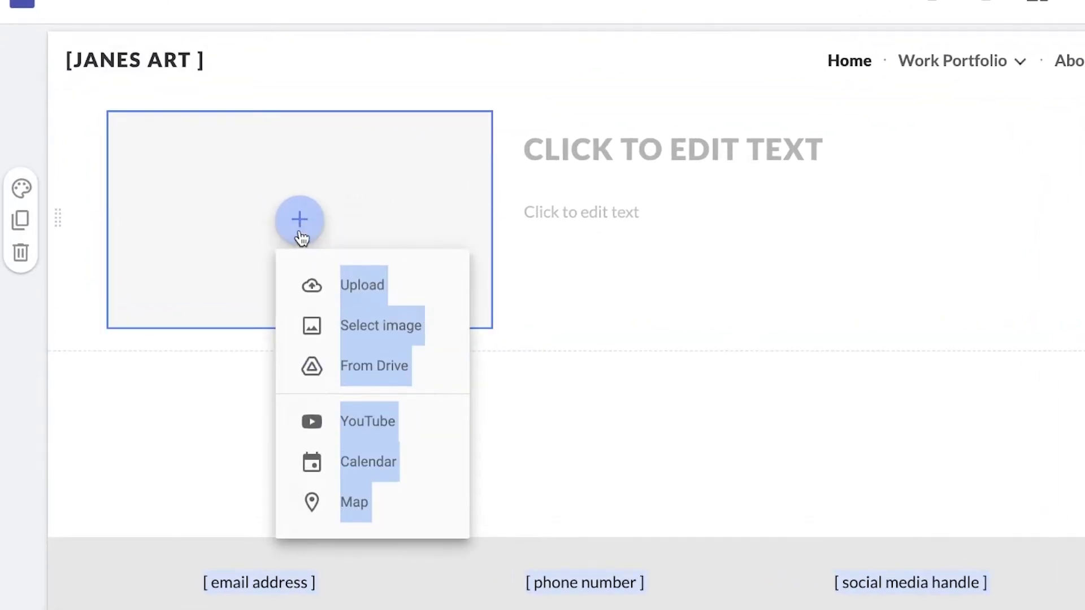
left_click(424, 503)
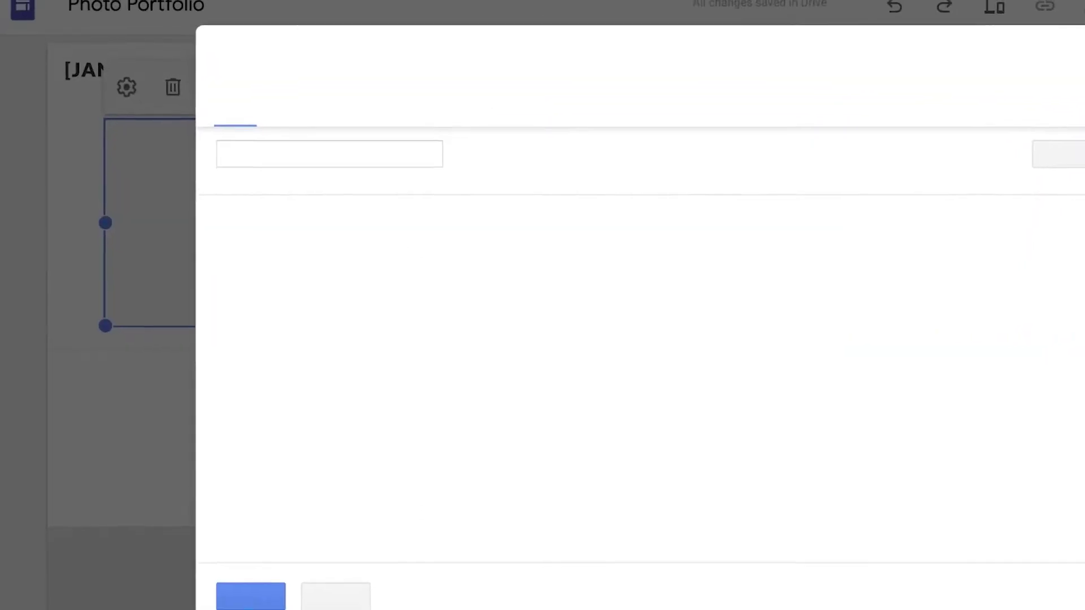
key("Escape")
left_click(230, 248)
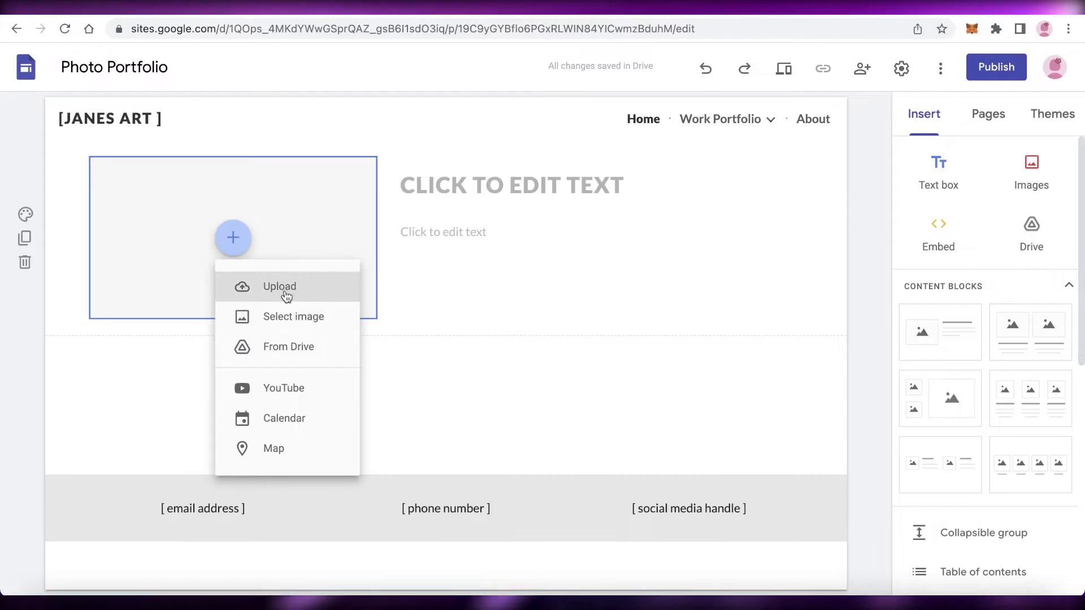
left_click(286, 316)
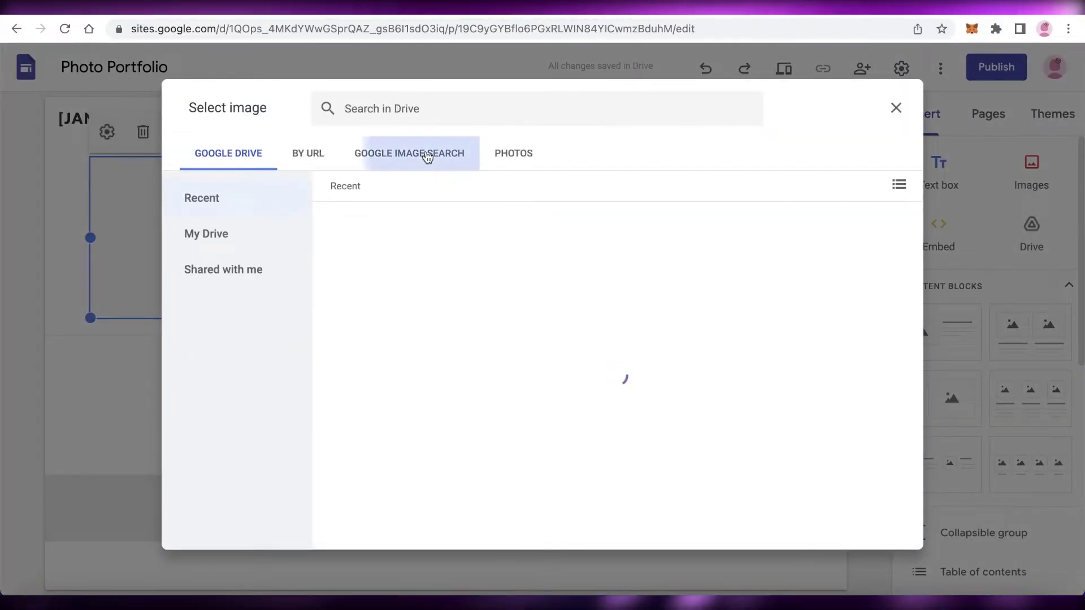
left_click(428, 156)
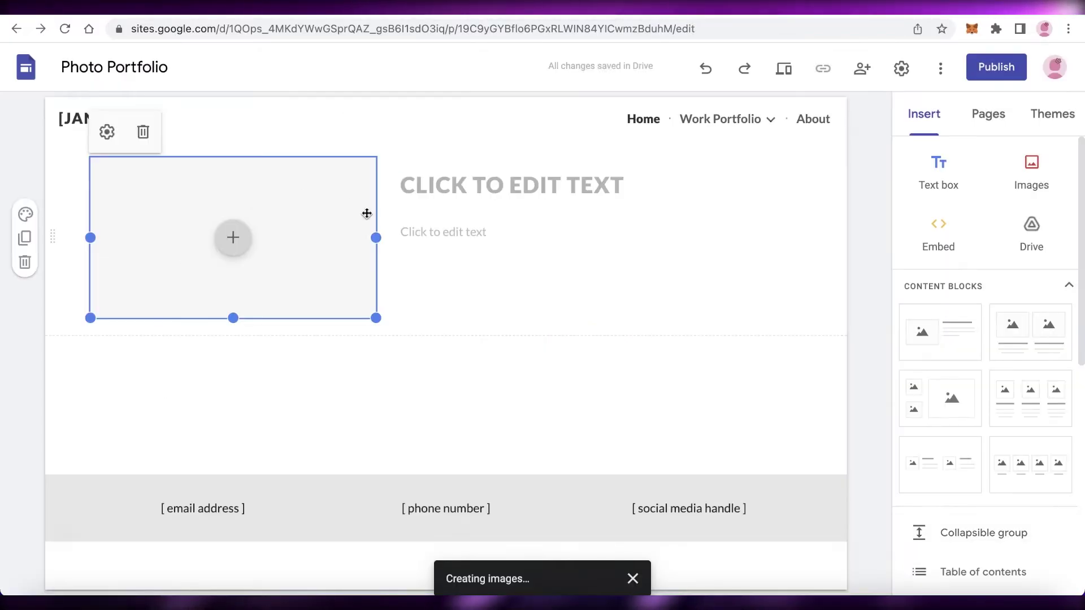
- Write the HOW IT ALL STARTED heading and intro line about an art journey
left_click(504, 188)
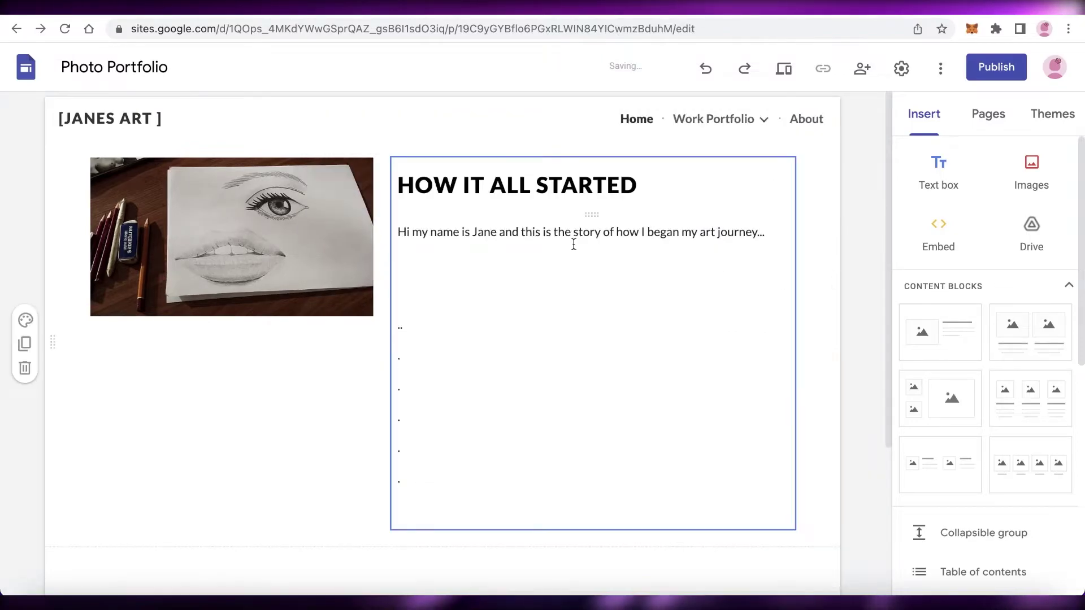
scroll(466, 353, "down", 5)
scroll(431, 344, "up", 5)
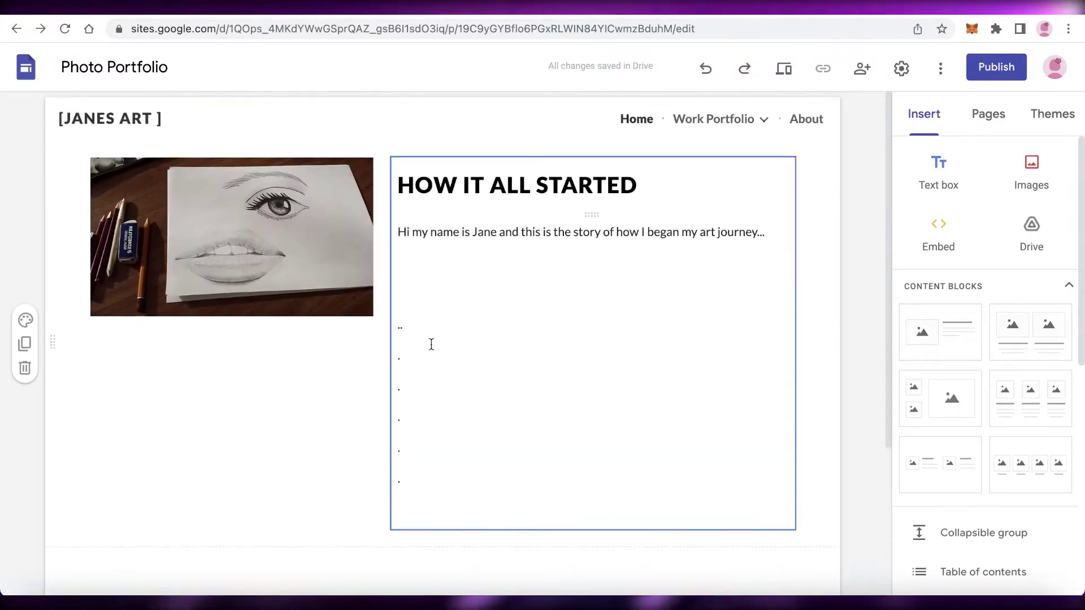
scroll(353, 334, "down", 5)
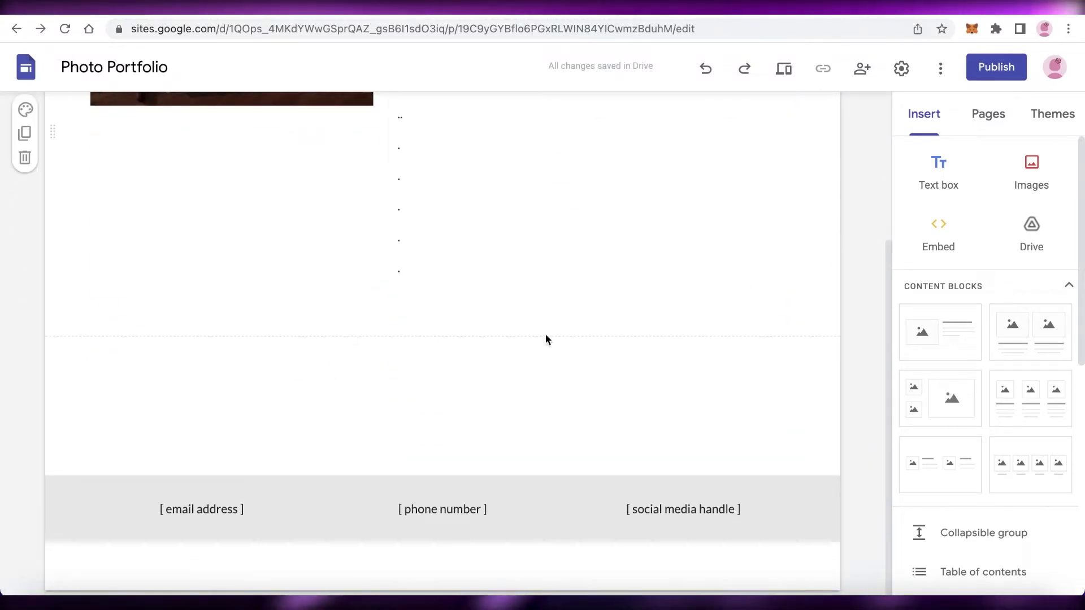
scroll(842, 300, "up", 5)
scroll(838, 280, "down", 5)
scroll(977, 429, "down", 5)
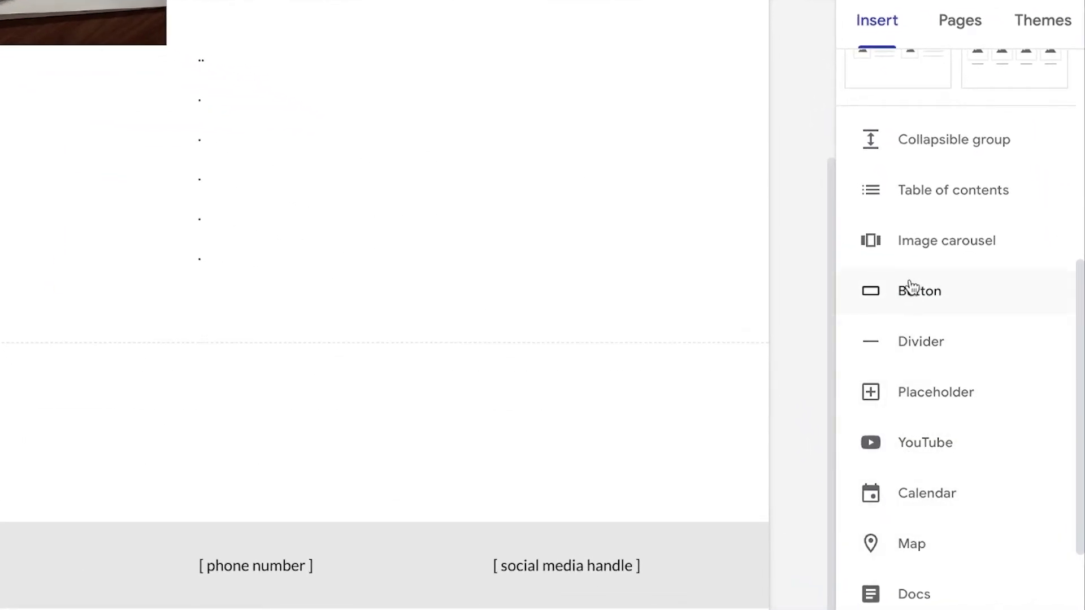
left_click(911, 289)
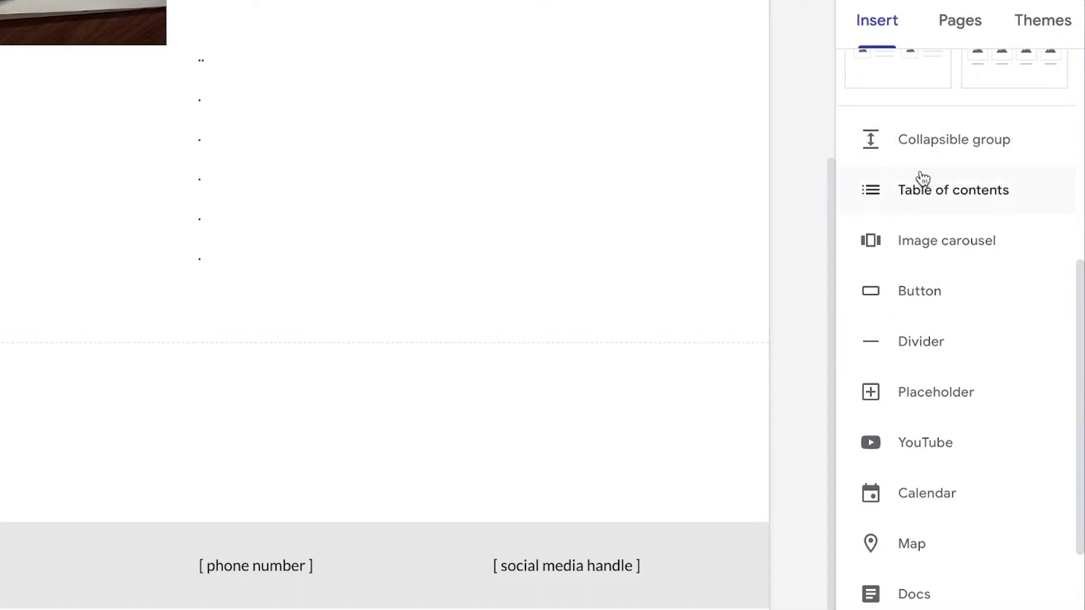
scroll(615, 358, "down", 1)
scroll(966, 355, "down", 3)
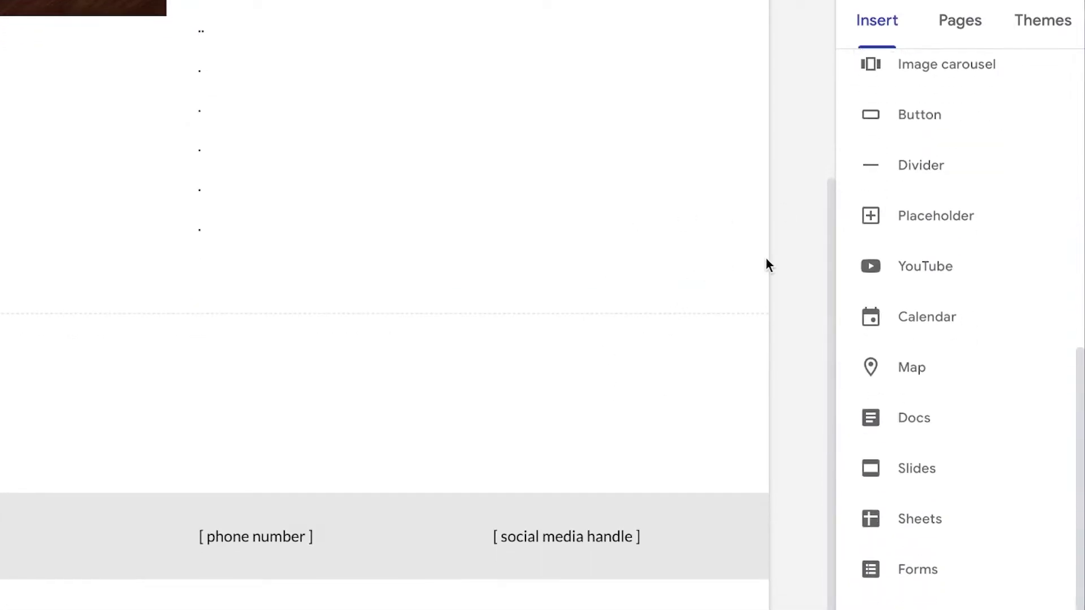
scroll(765, 266, "up", 5)
mouse_move(603, 16)
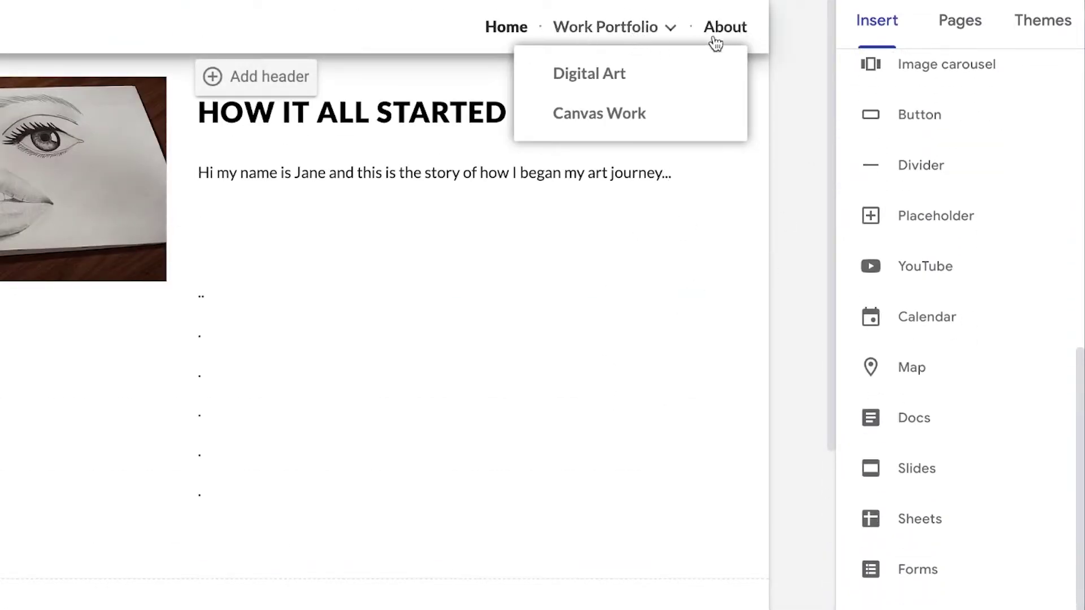
- Add a two-column image content block to the Work Portfolio page
left_click(599, 58)
mouse_move(635, 17)
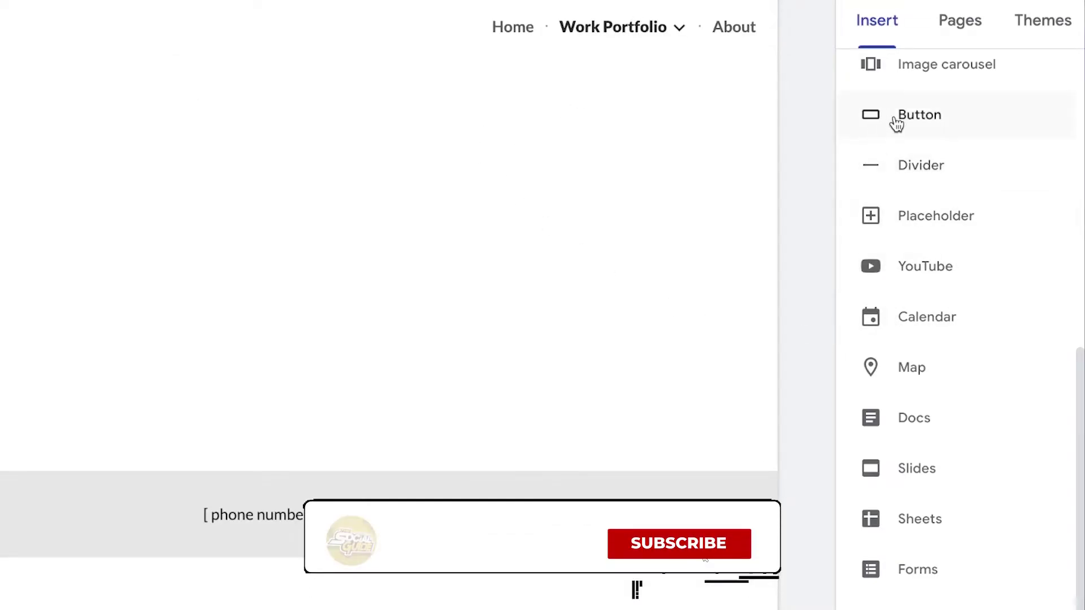
scroll(933, 261, "up", 4)
scroll(933, 261, "down", 1)
scroll(911, 160, "up", 6)
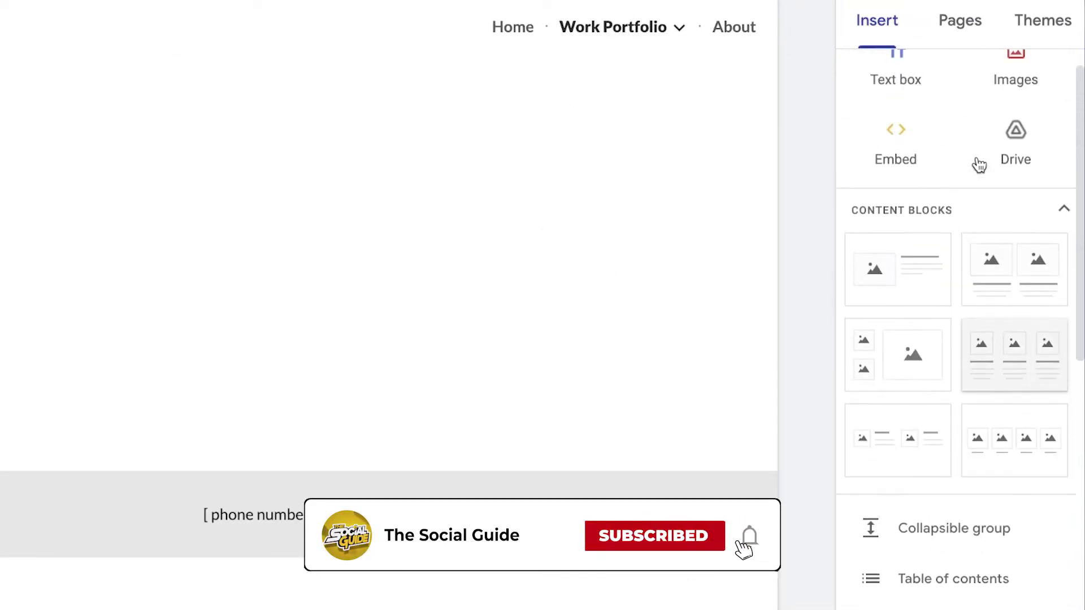
left_click_drag(1027, 275, 177, 252)
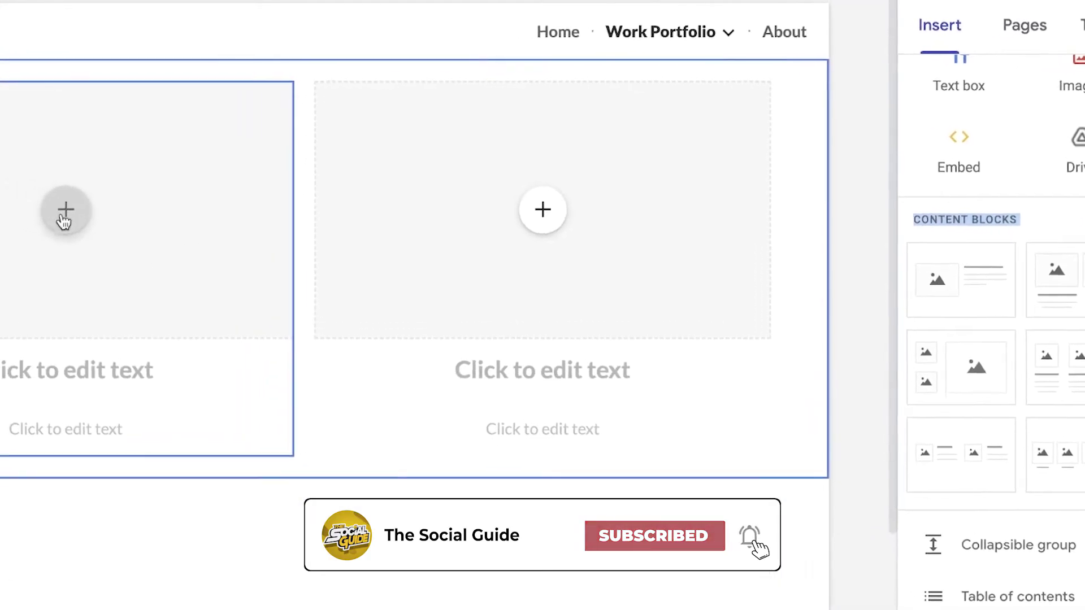
- Head the columns Digital Art and Canvas Work, linking Digital Art to its page
left_click(161, 390)
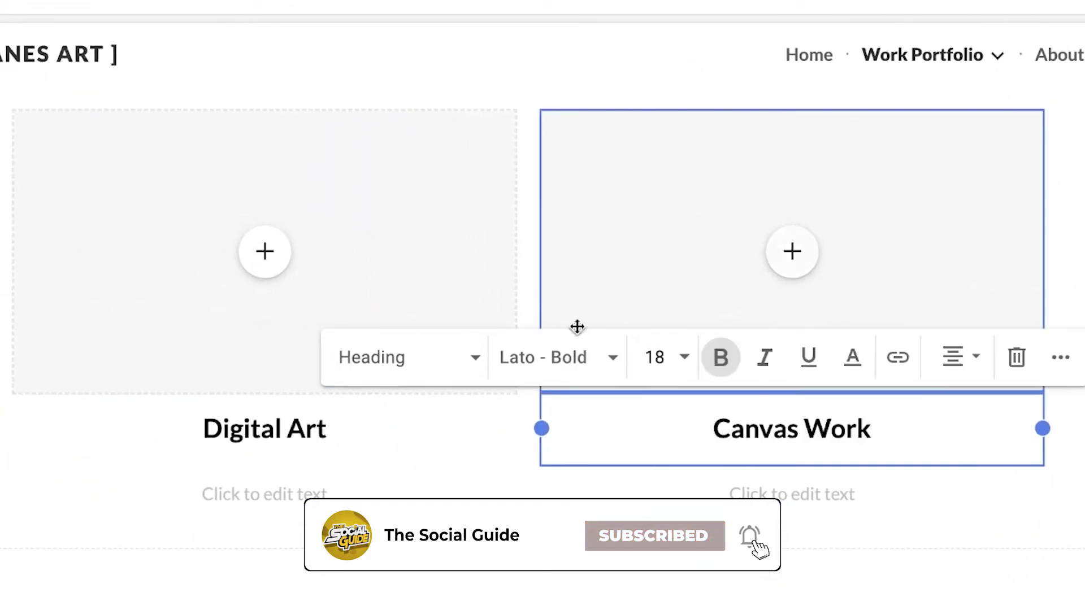
left_click(928, 51)
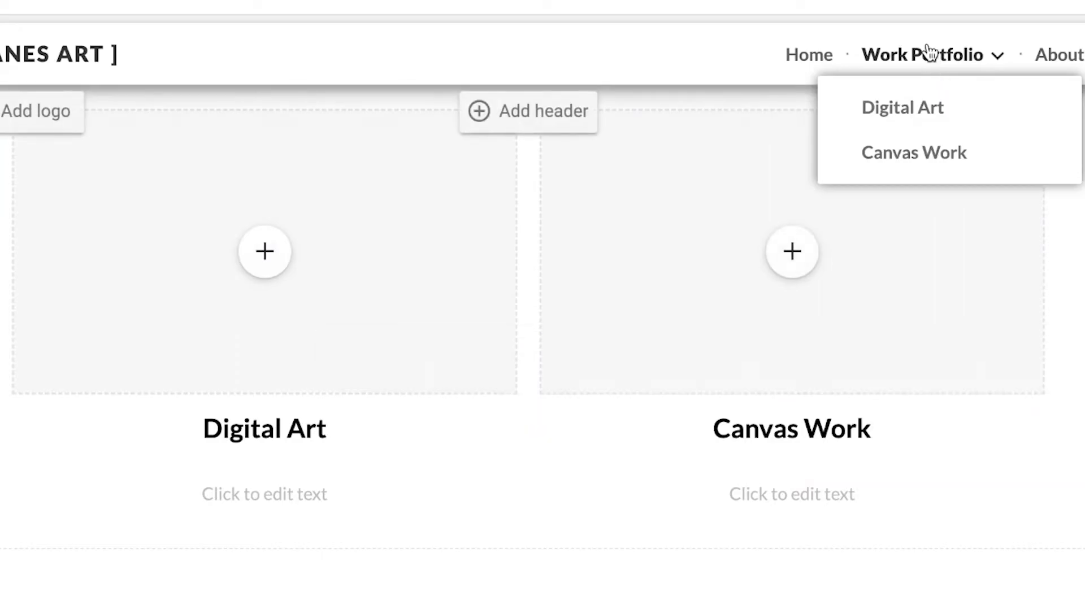
left_click(273, 446)
left_click(274, 429)
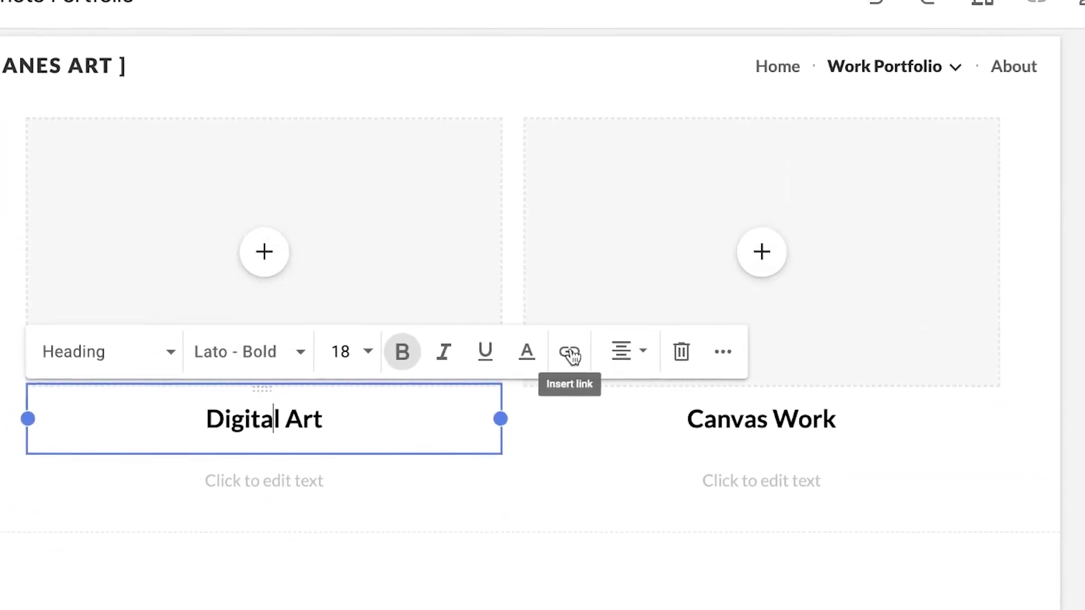
left_click(570, 352)
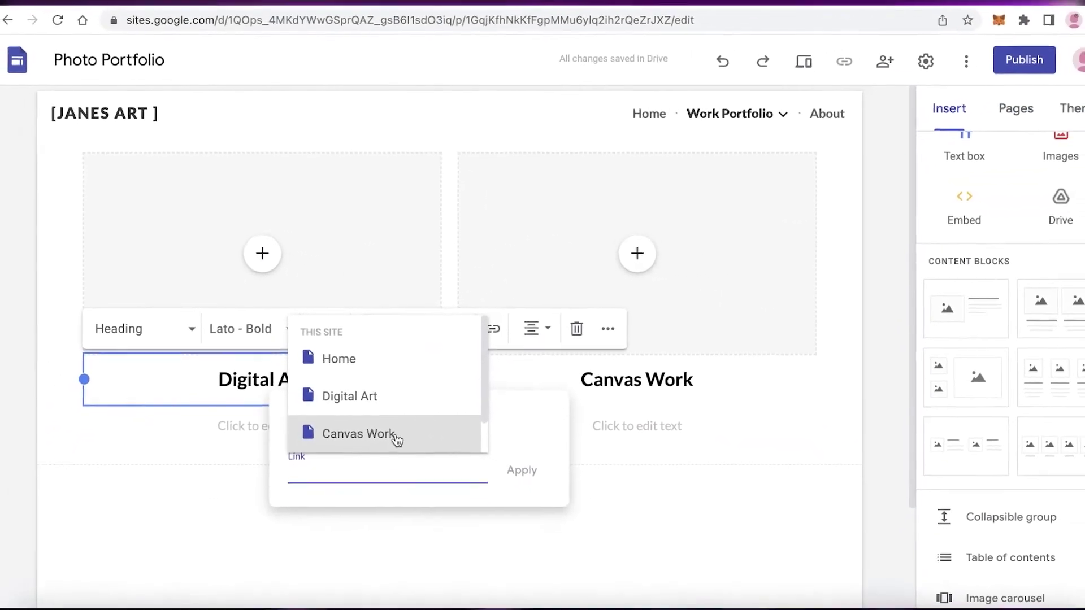
left_click(353, 391)
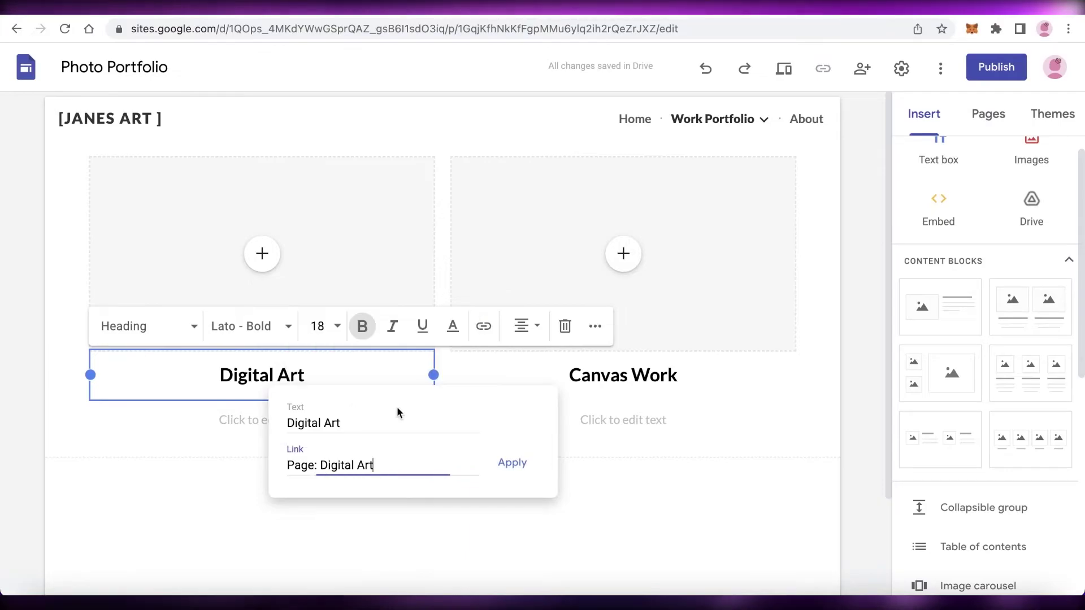
- Link the Canvas Work heading to its page, then open the Digital Art page
left_click(650, 373)
left_click(695, 324)
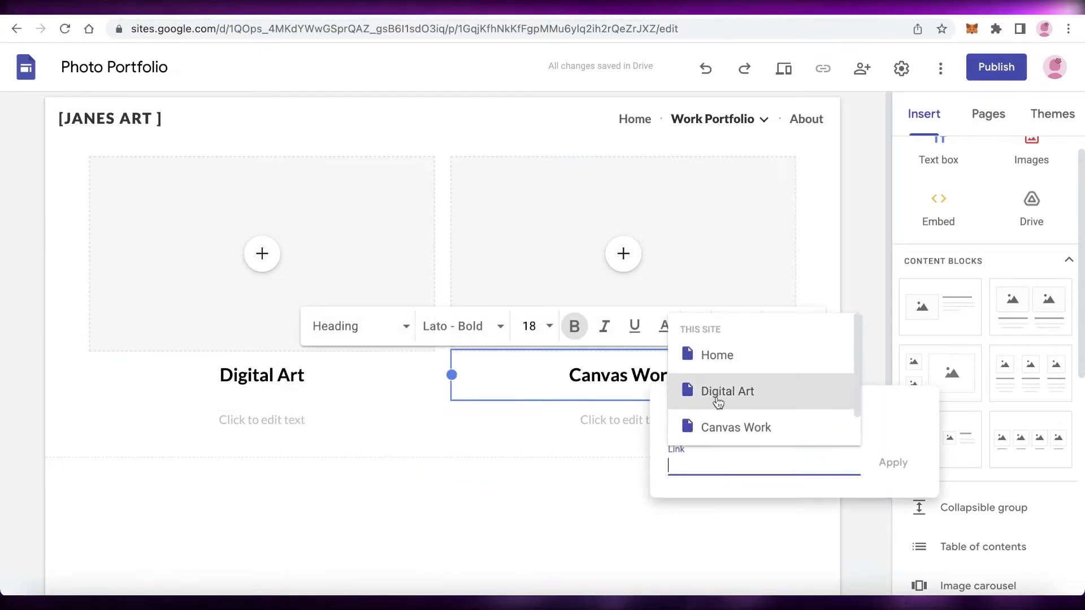
left_click(715, 429)
left_click(744, 215)
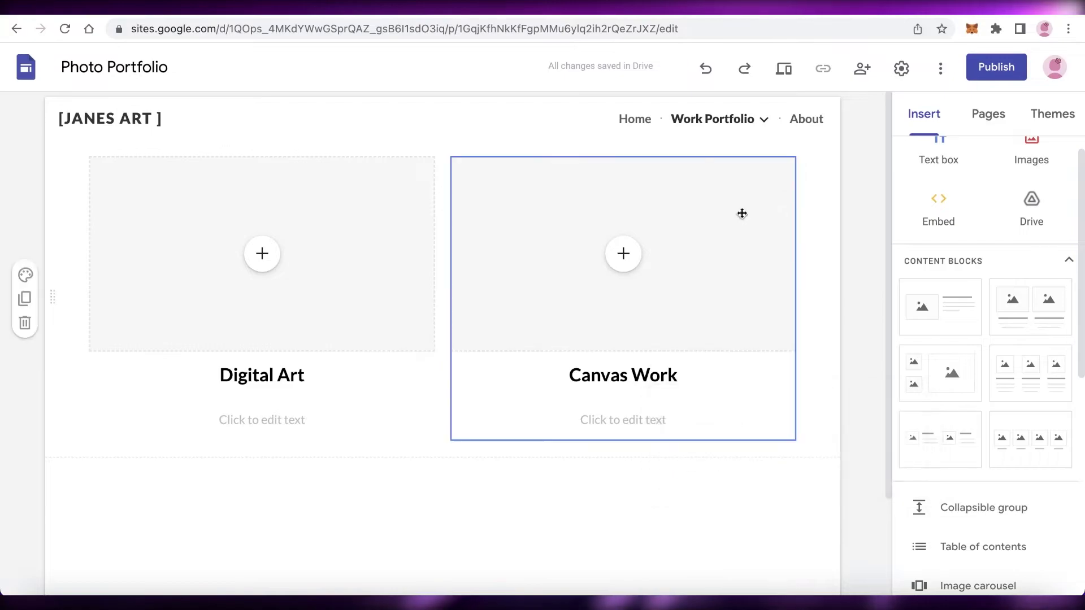
right_click(704, 219)
left_click(820, 183)
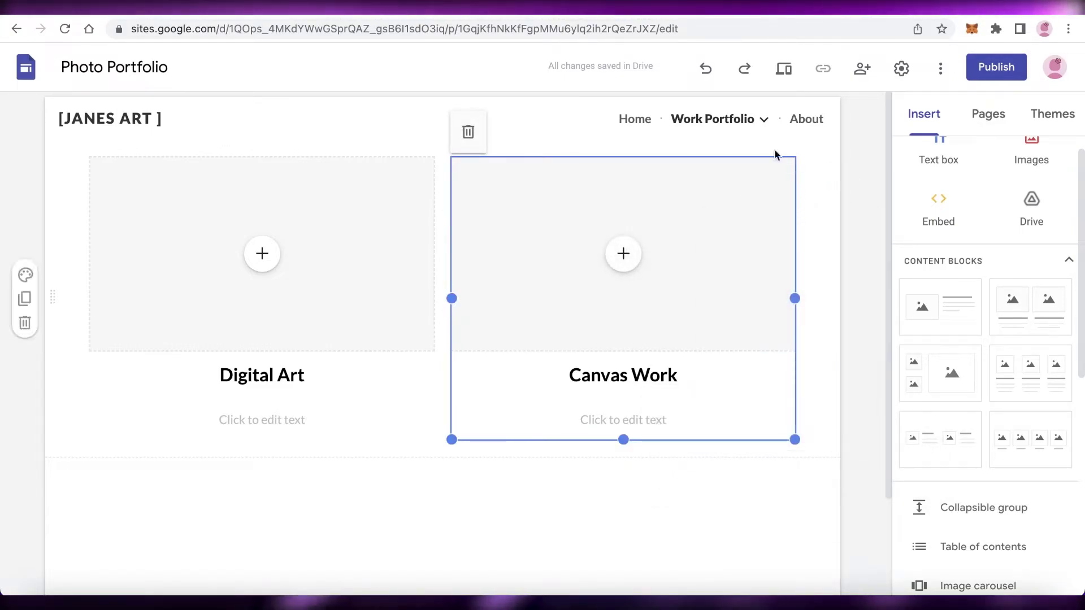
mouse_move(720, 119)
left_click(707, 153)
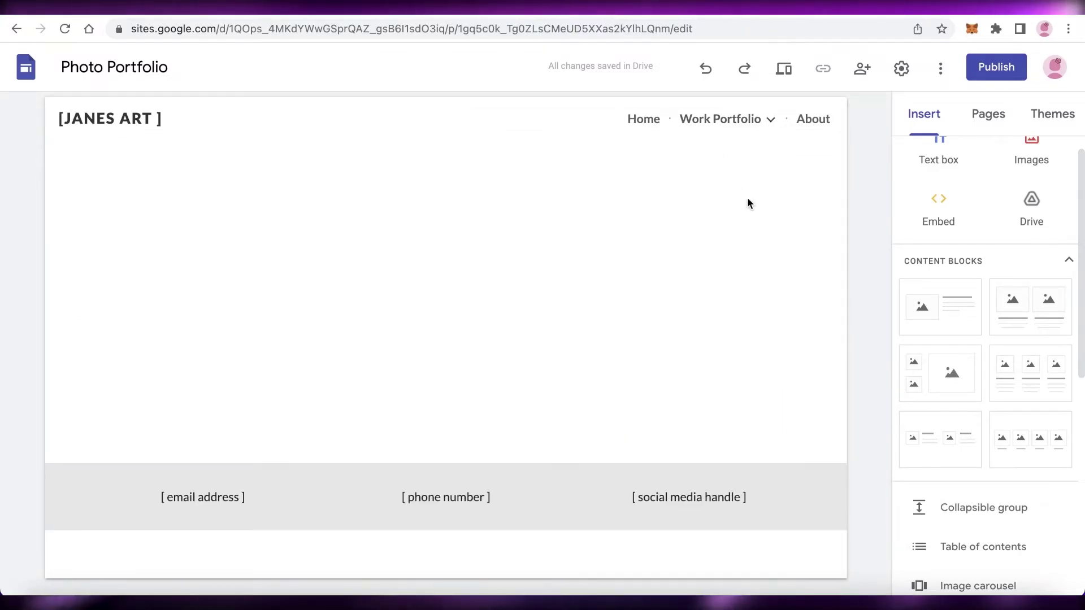
- Cancel an image carousel started on Digital Art and return to the Home page
scroll(965, 447, "down", 3)
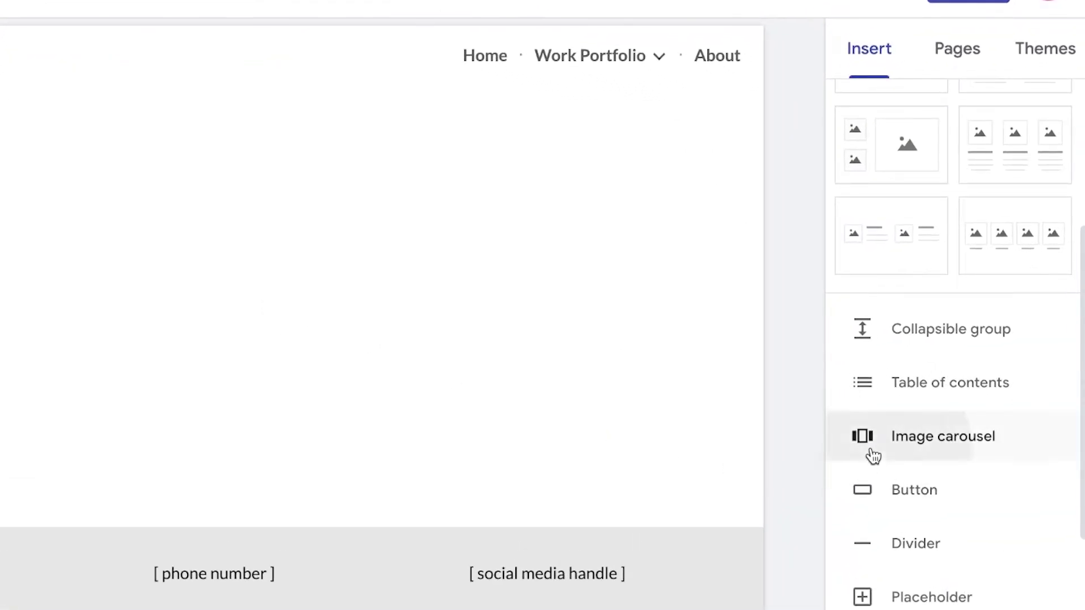
left_click(873, 455)
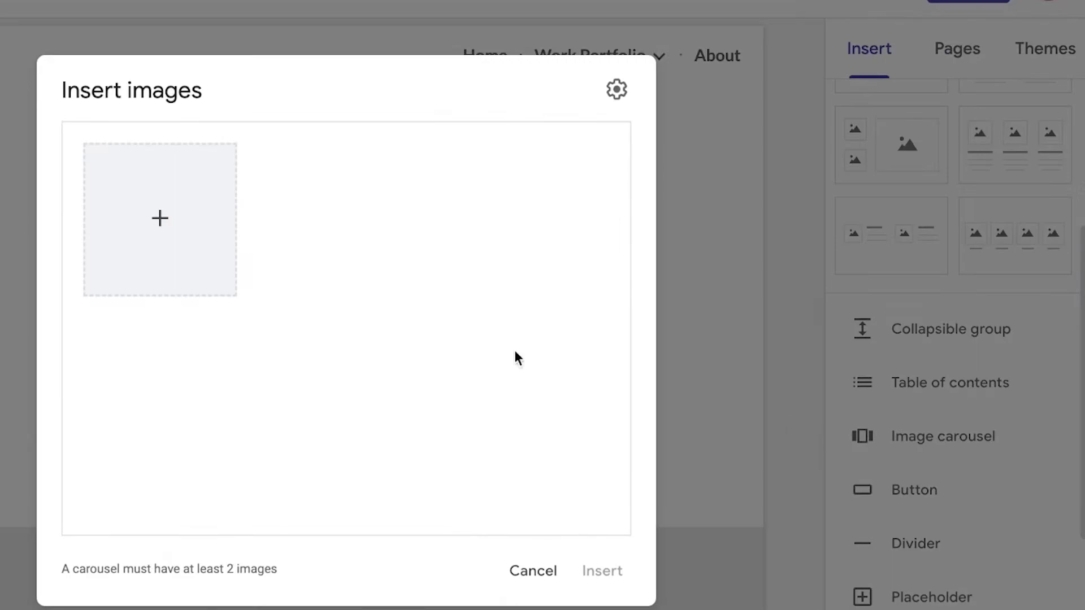
left_click(169, 218)
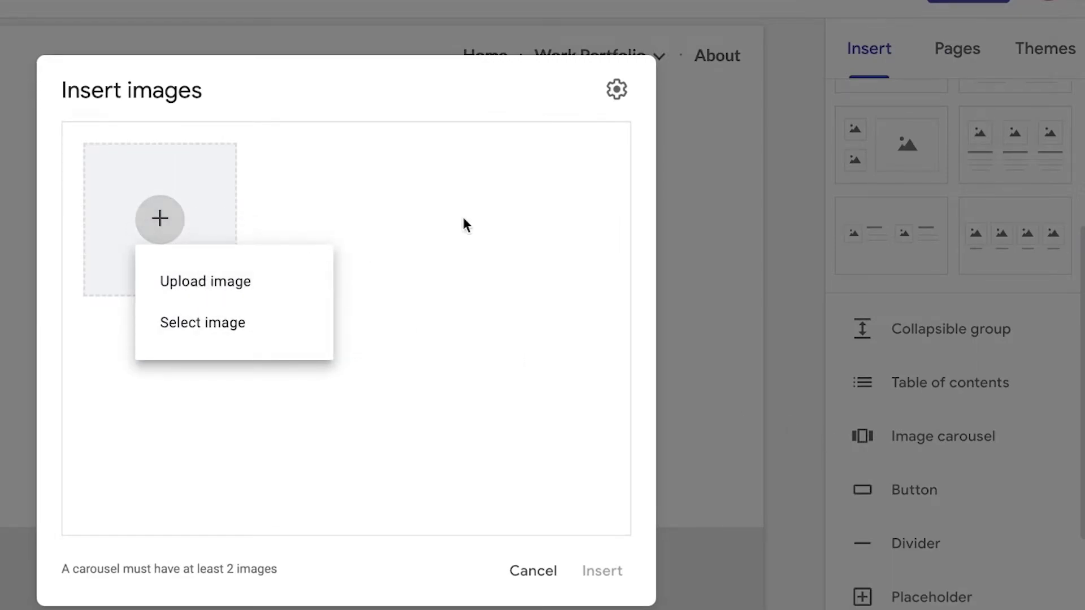
left_click(396, 416)
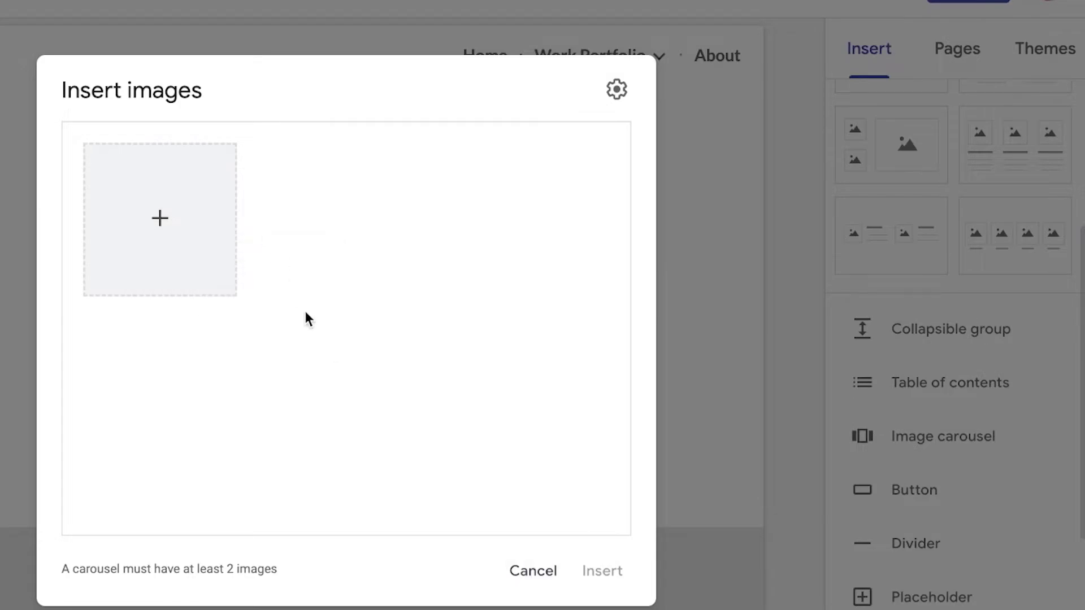
left_click(516, 576)
scroll(837, 204, "up", 5)
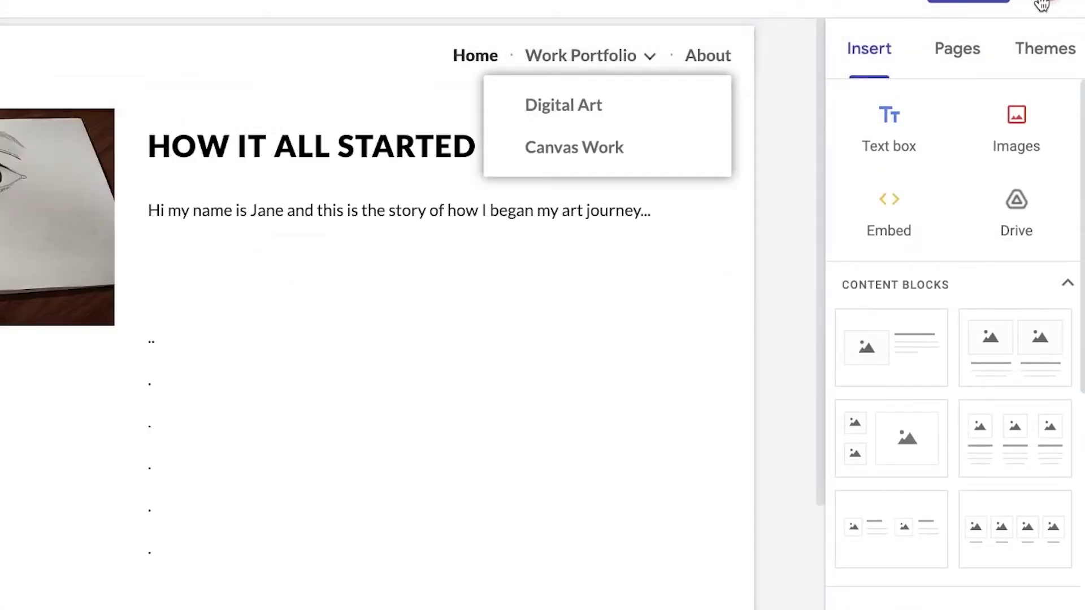
- Publish the portfolio at sites.google.com/view/janesart and load its live Home page
left_click(990, 24)
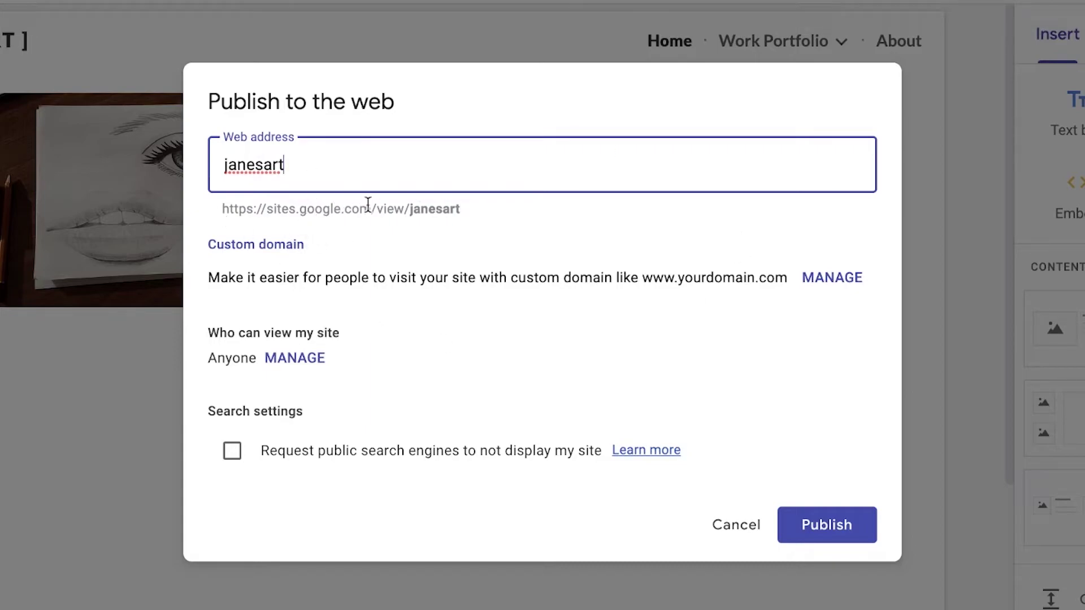
left_click(842, 520)
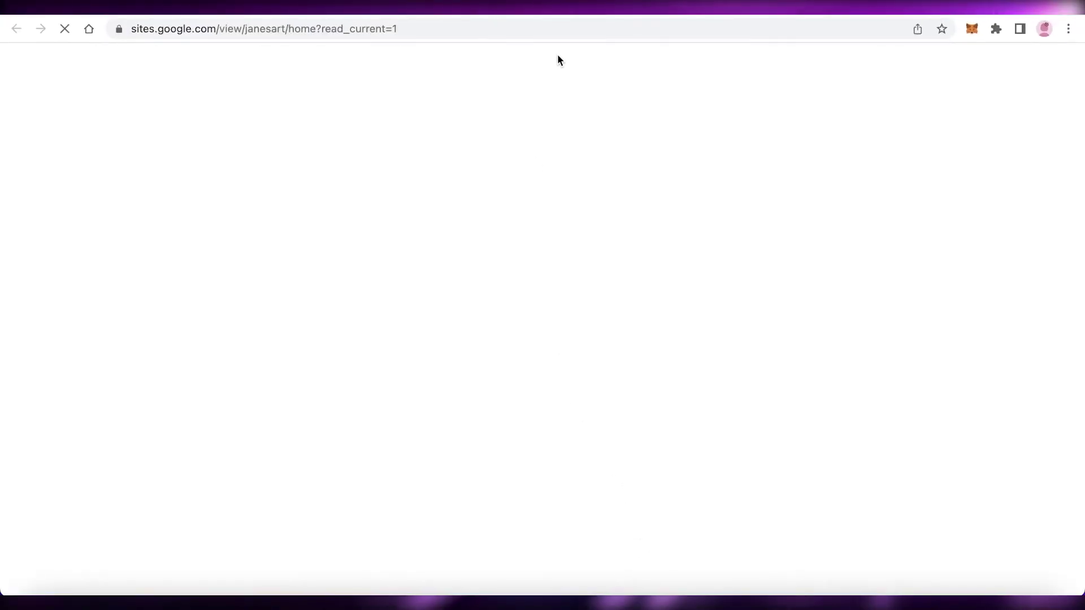
- Try the live Work Portfolio > Digital Art page (404), then go back and open the Photo Portfolio card from Sites home
mouse_move(947, 64)
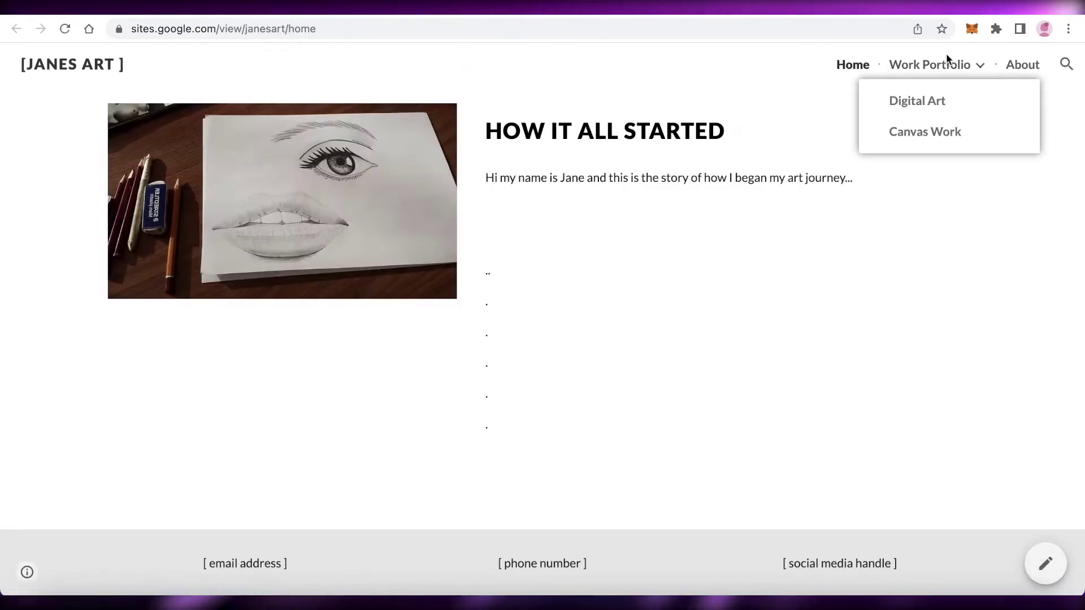
left_click(905, 103)
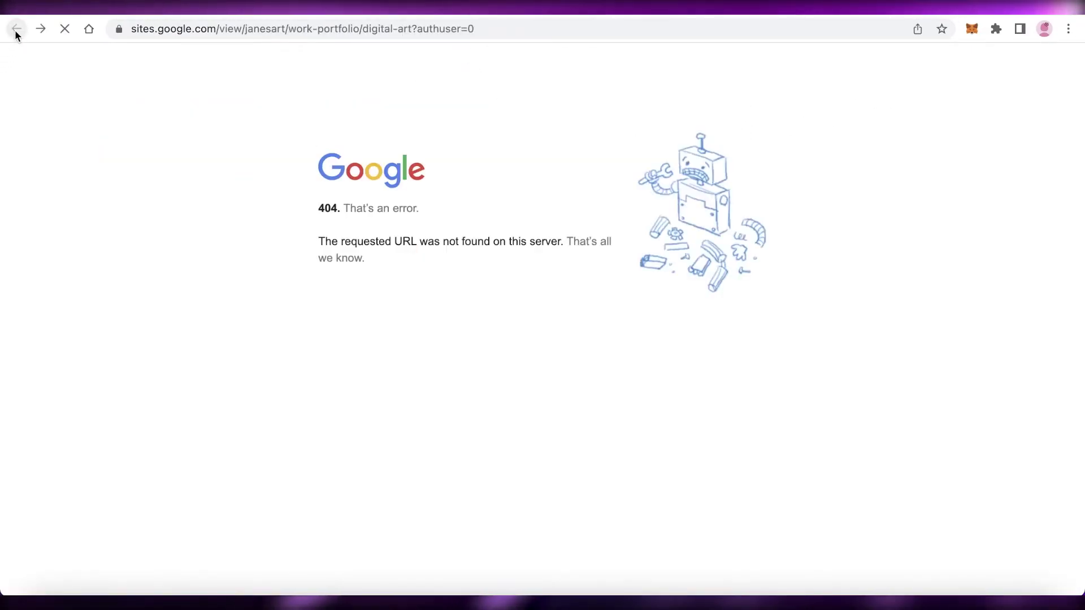
left_click(15, 35)
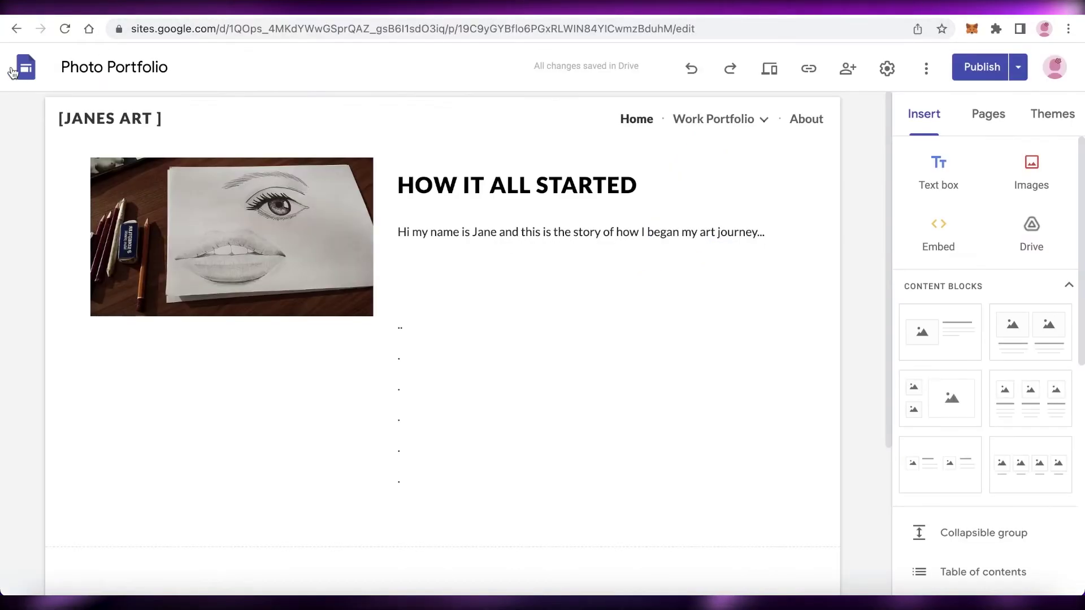
left_click(13, 72)
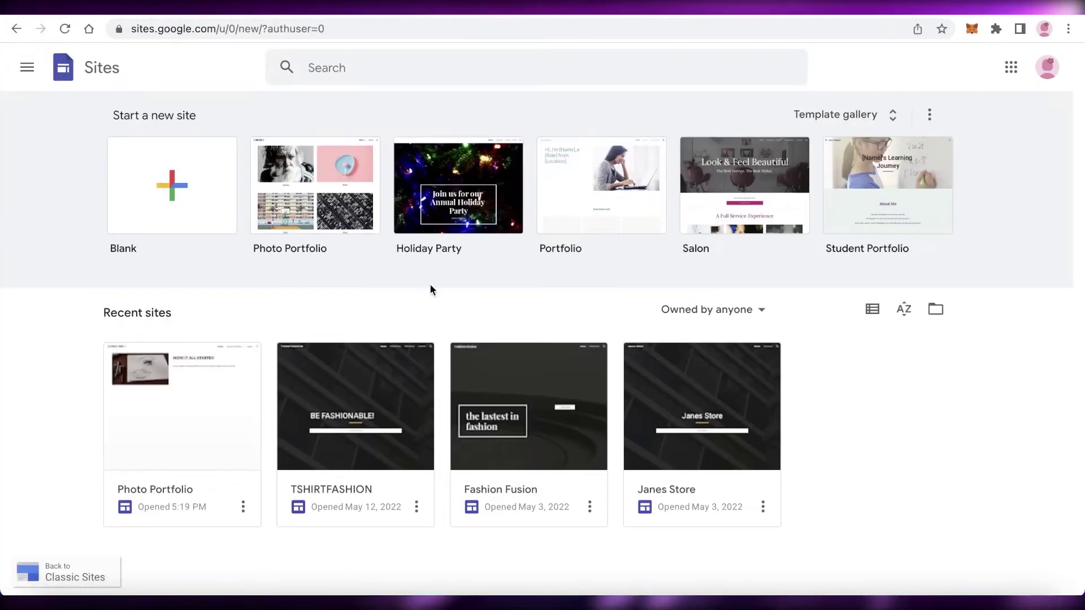
left_click(247, 360)
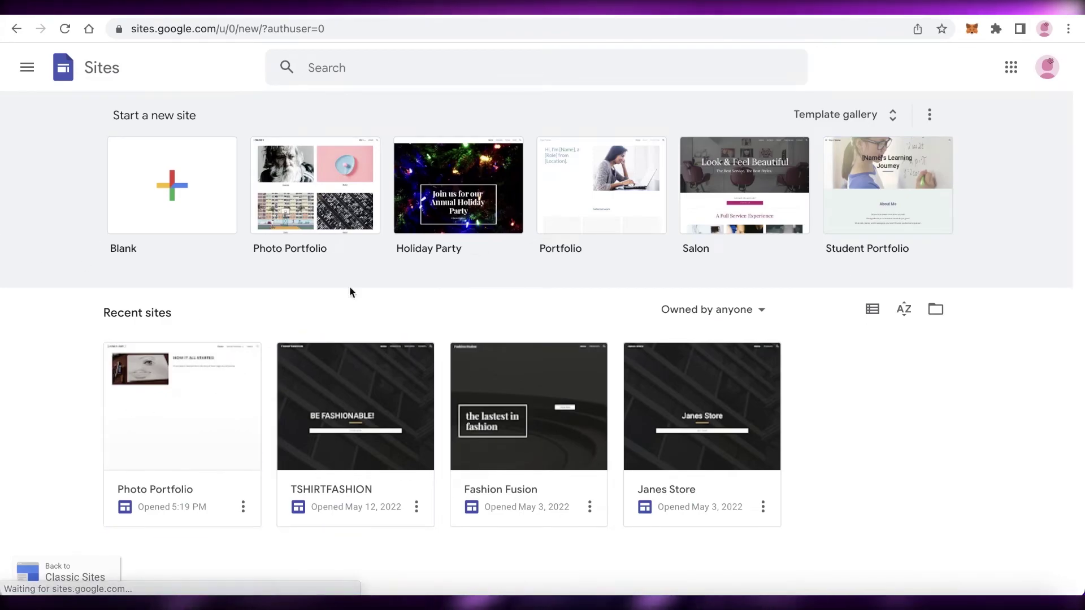